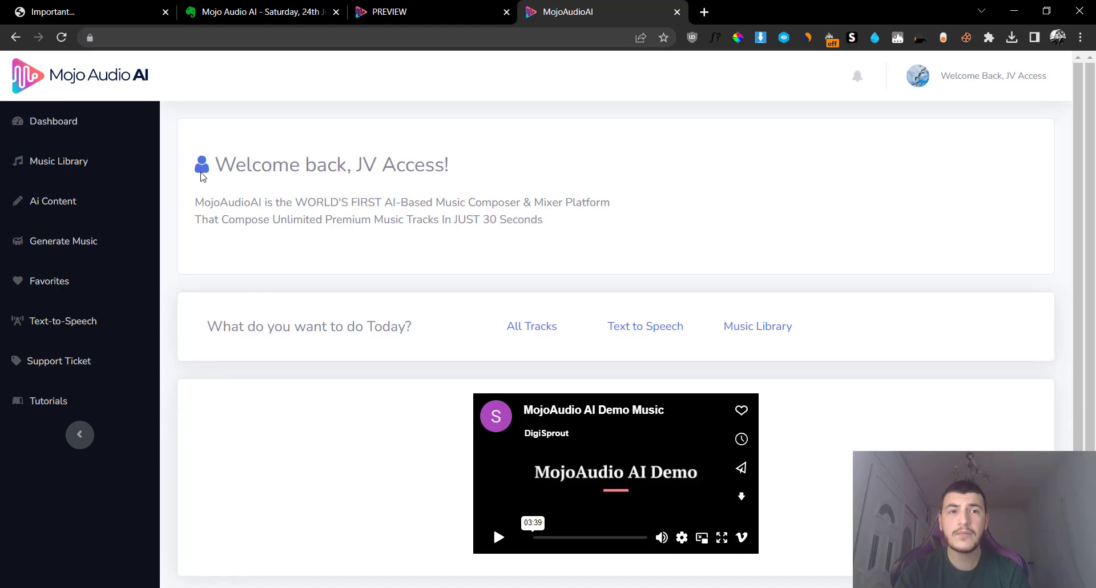
Step: Review the Mojo Audio AI bonus offer's countdown and three VIP bonuses, then return to the top
click(114, 12)
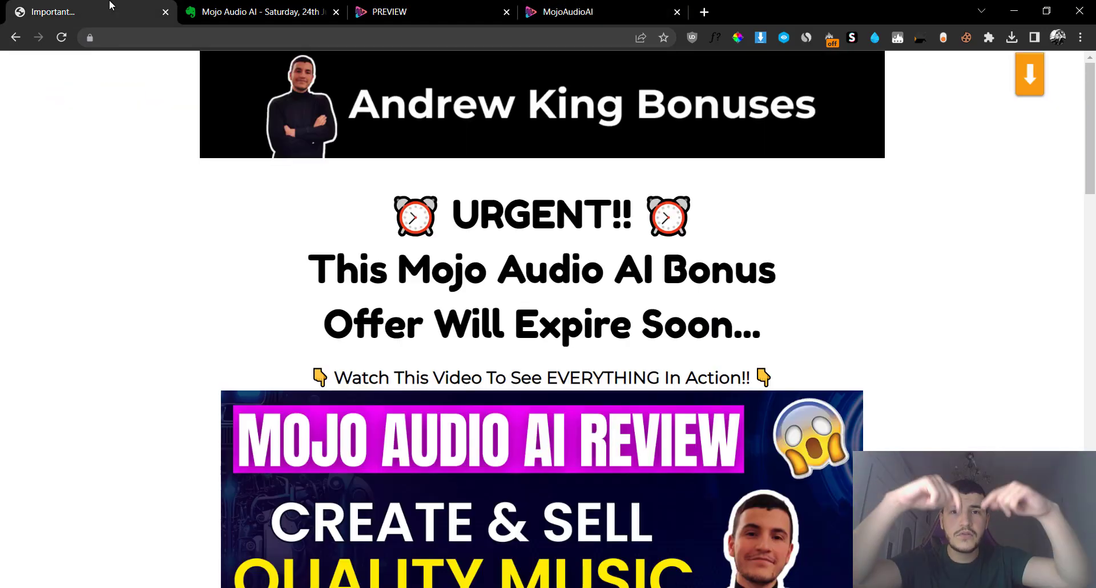
key(Down)
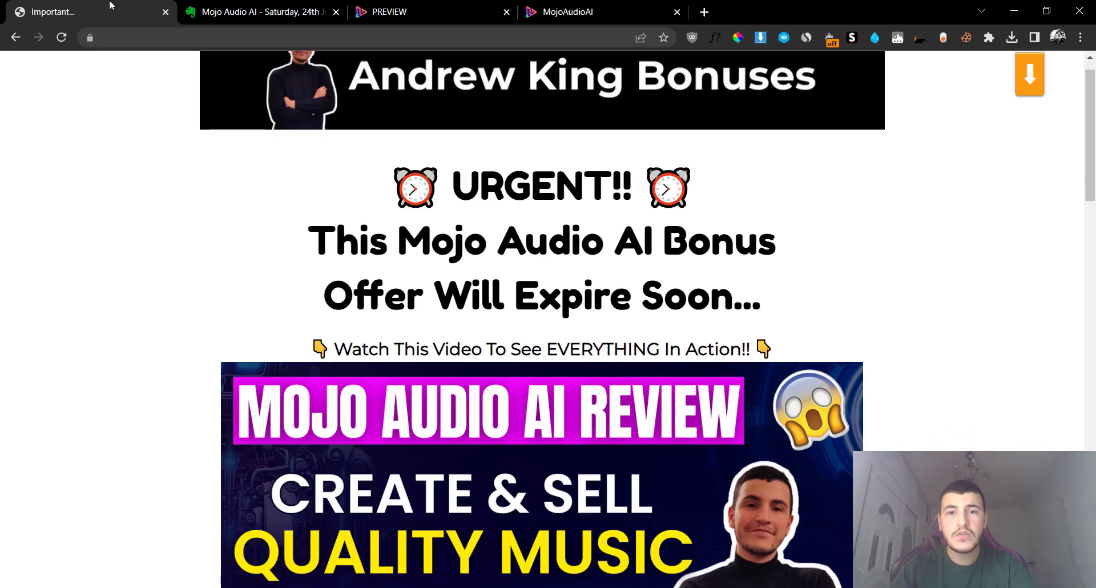
key(Page_Down)
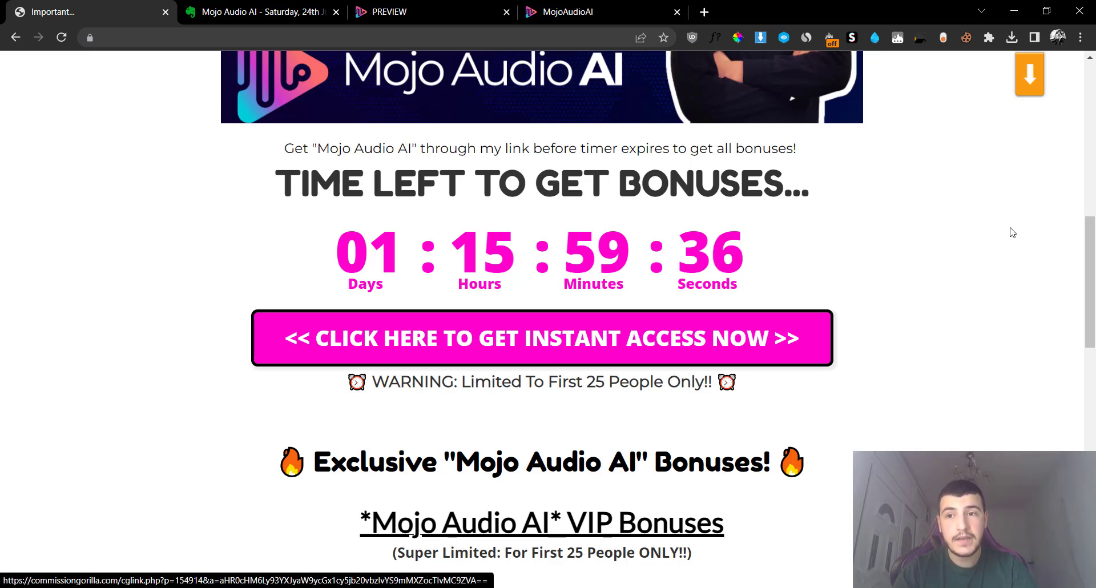
scroll(1090, 285, down, 3)
scroll(1094, 381, down, 5)
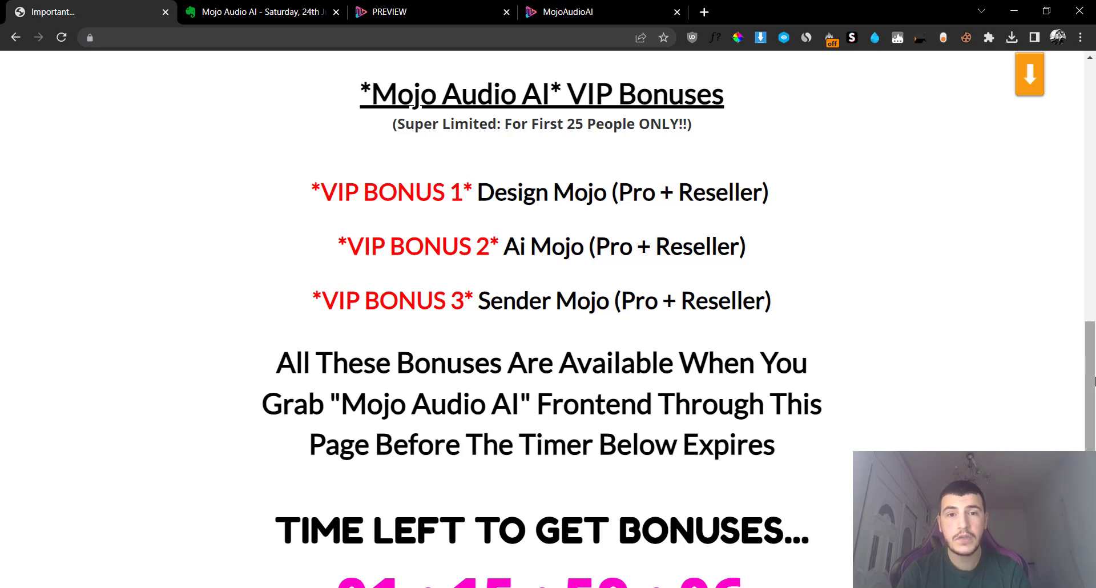
scroll(1094, 381, up, 6)
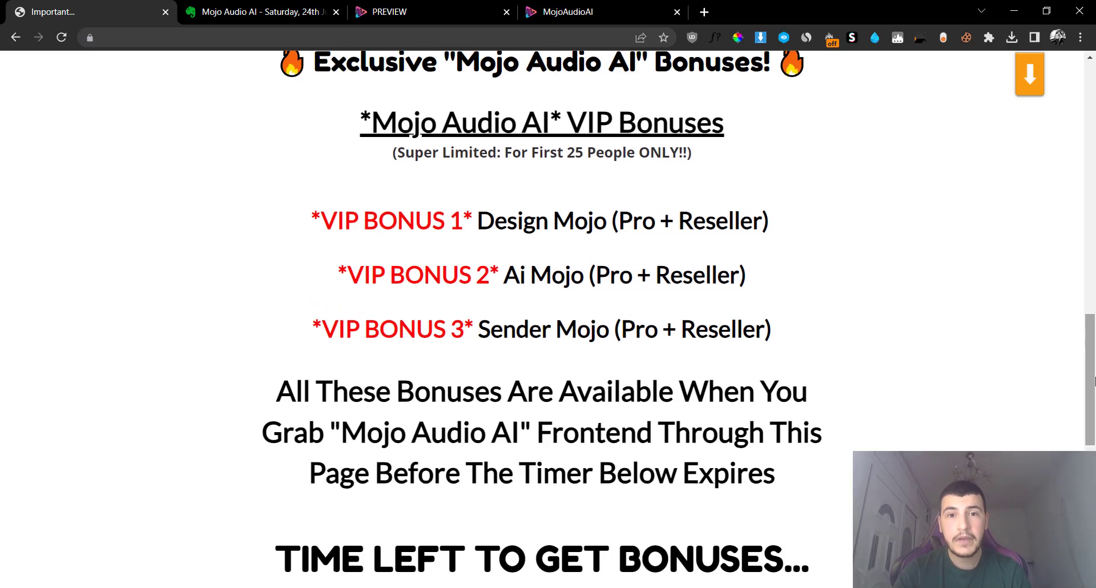
scroll(1094, 381, up, 10)
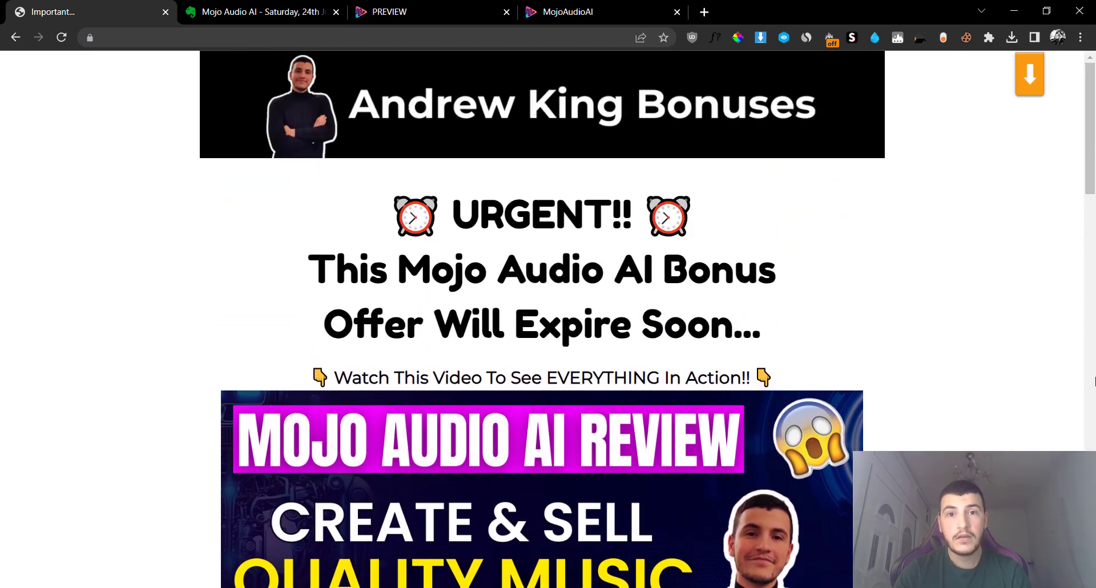
Step: Switch back to Mojo Audio AI and reload the Dashboard with its welcome message and demo video
click(587, 8)
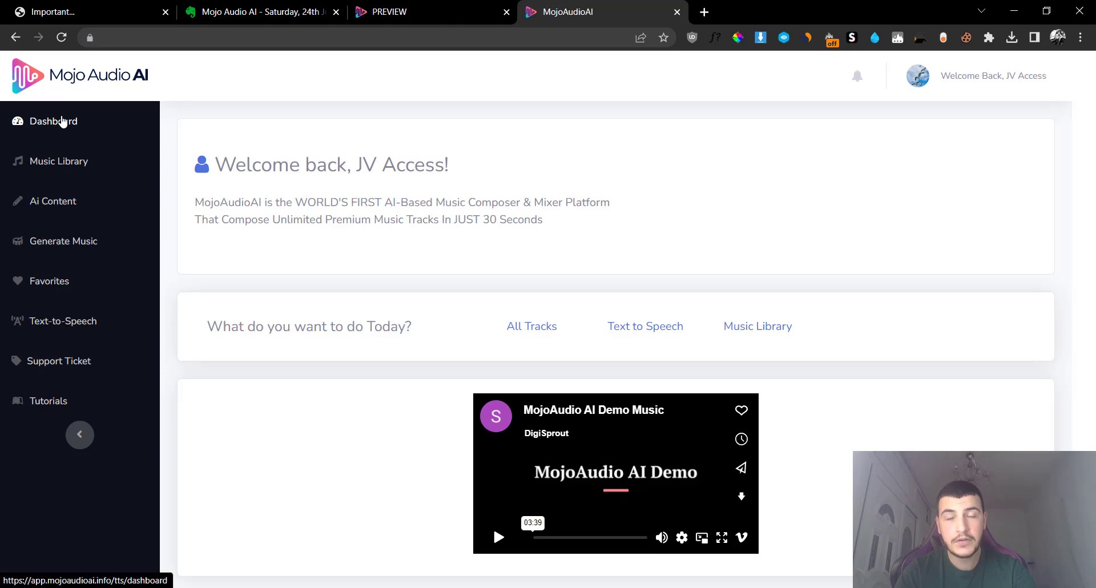
click(63, 121)
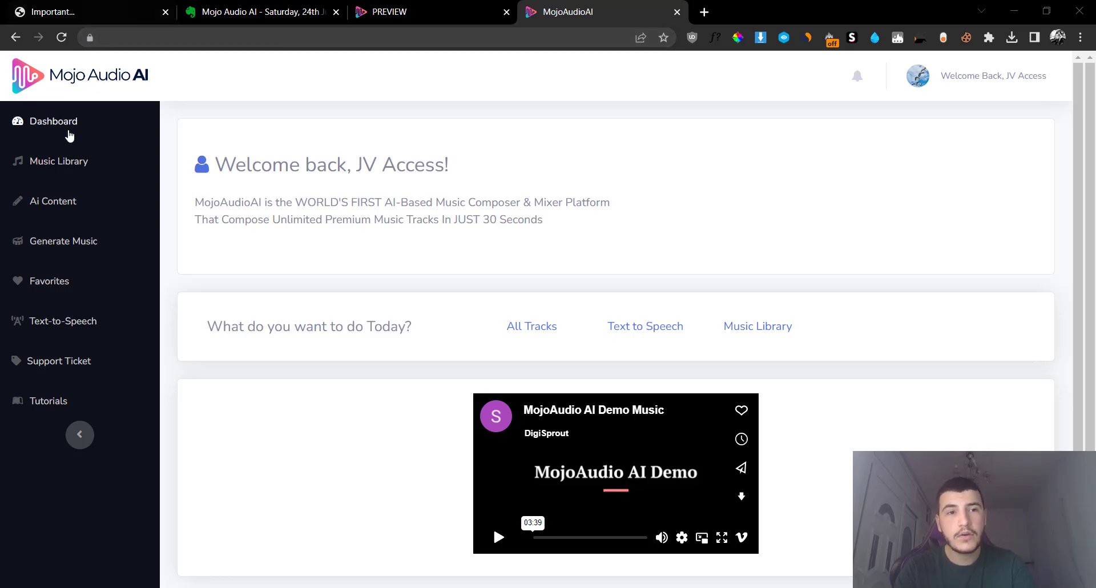
click(99, 132)
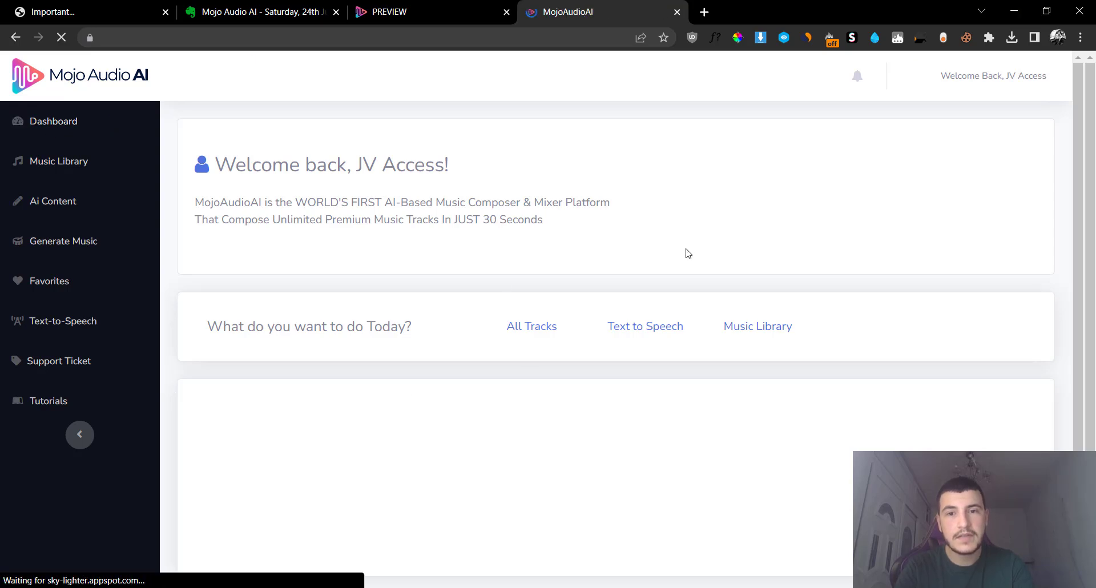
scroll(683, 222, down, 1)
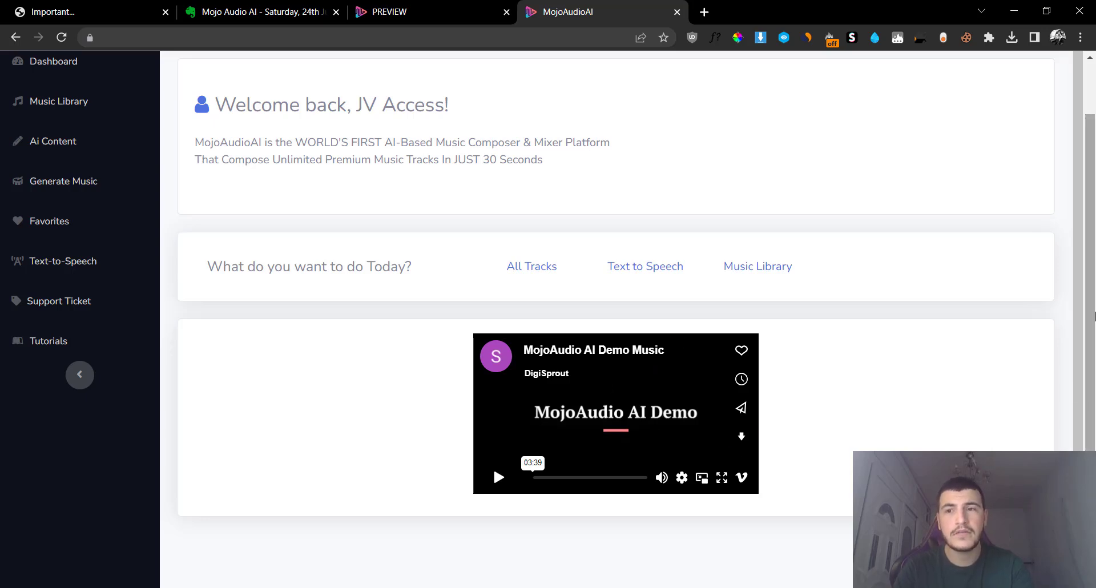
scroll(237, 299, up, 1)
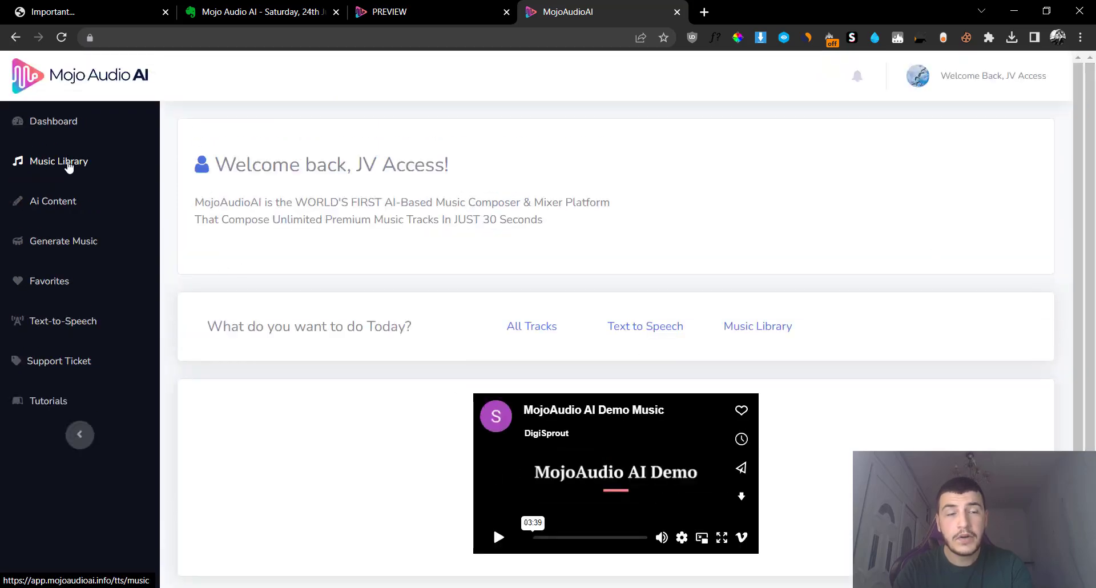
Step: Open the Music Library, download the first track, 2020 Space.mp3, and browse the Music table
click(68, 166)
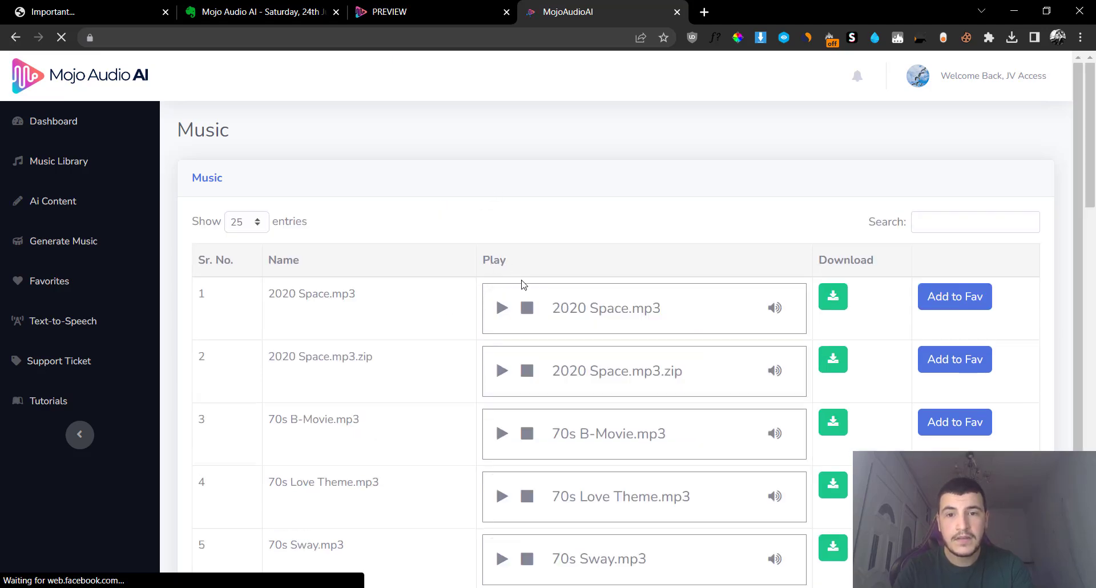
click(843, 306)
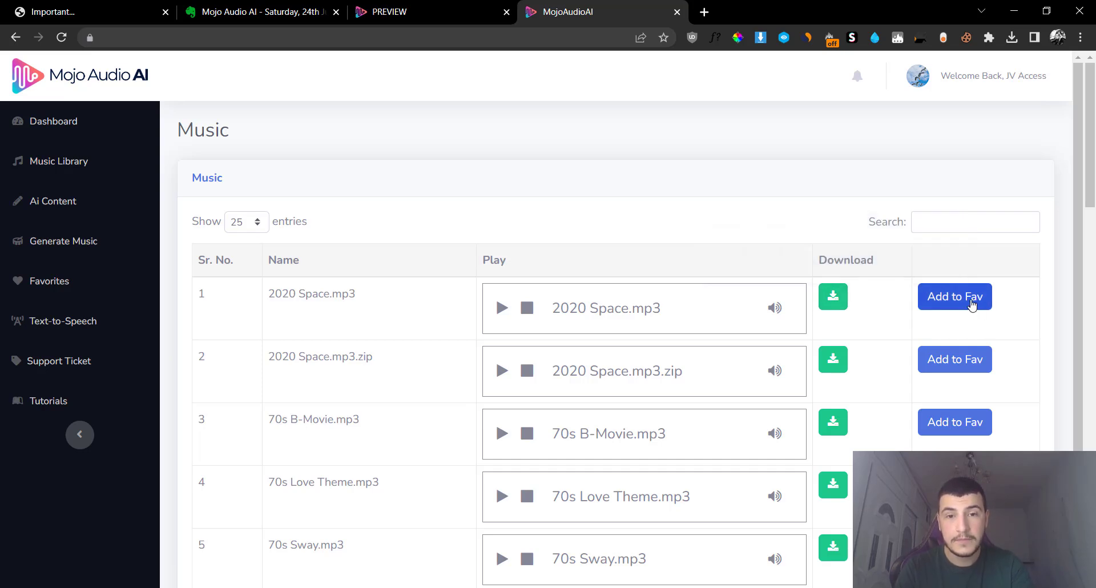
drag(1088, 132, 1088, 454)
scroll(996, 165, up, 20)
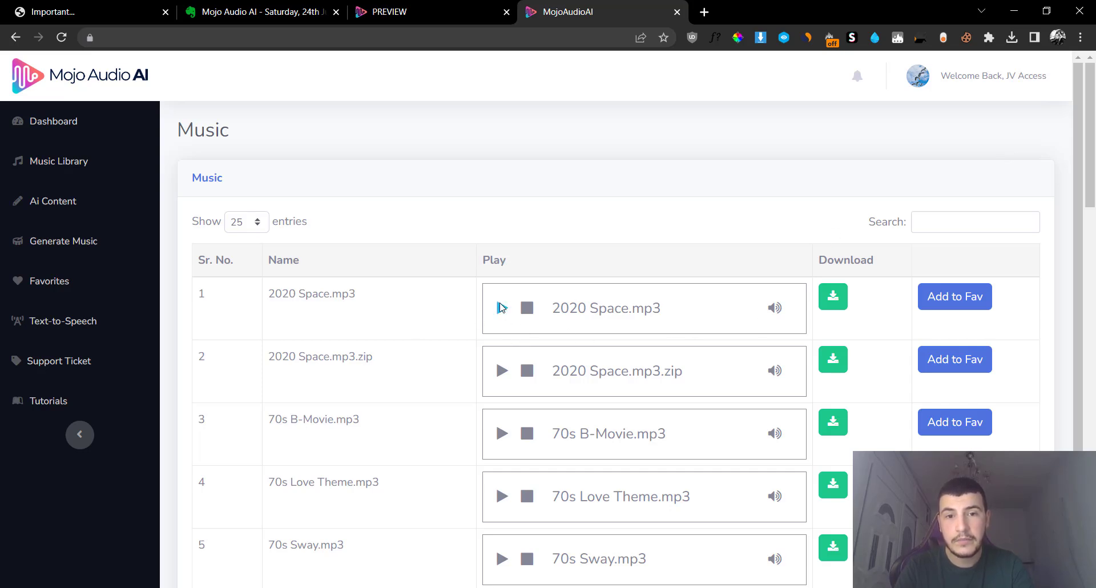
mouse_move(824, 306)
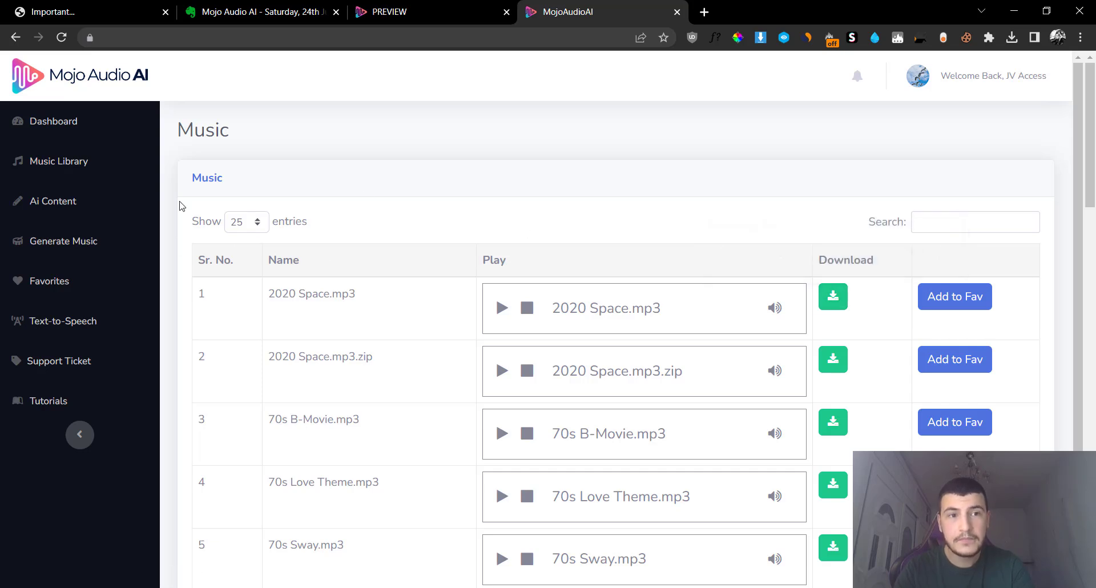
Step: Add an AI content request with title and keywords both set to 'pizza places in new york'
click(80, 200)
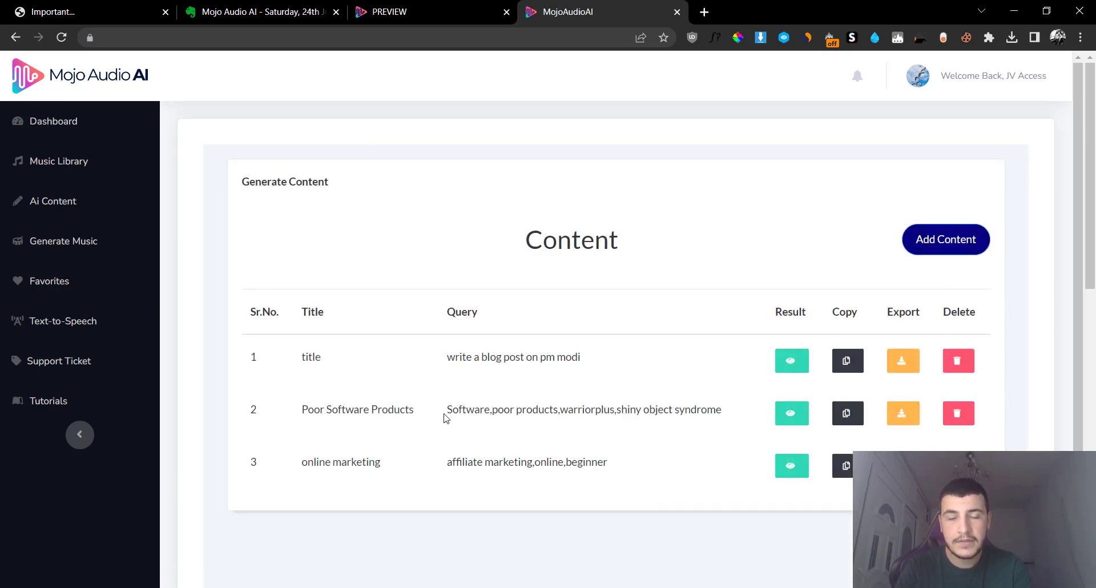
click(971, 245)
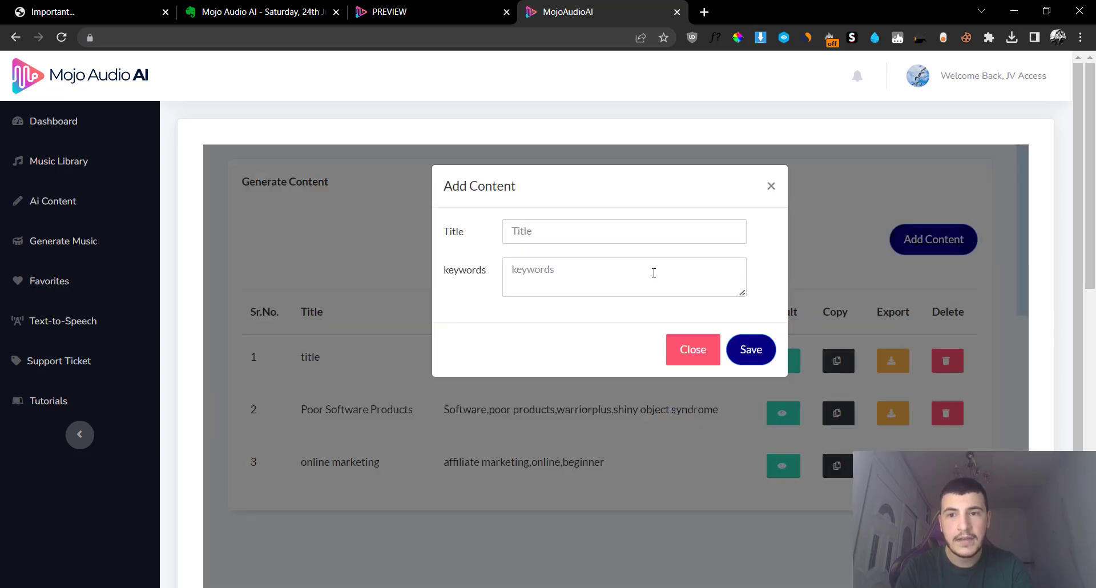
click(609, 230)
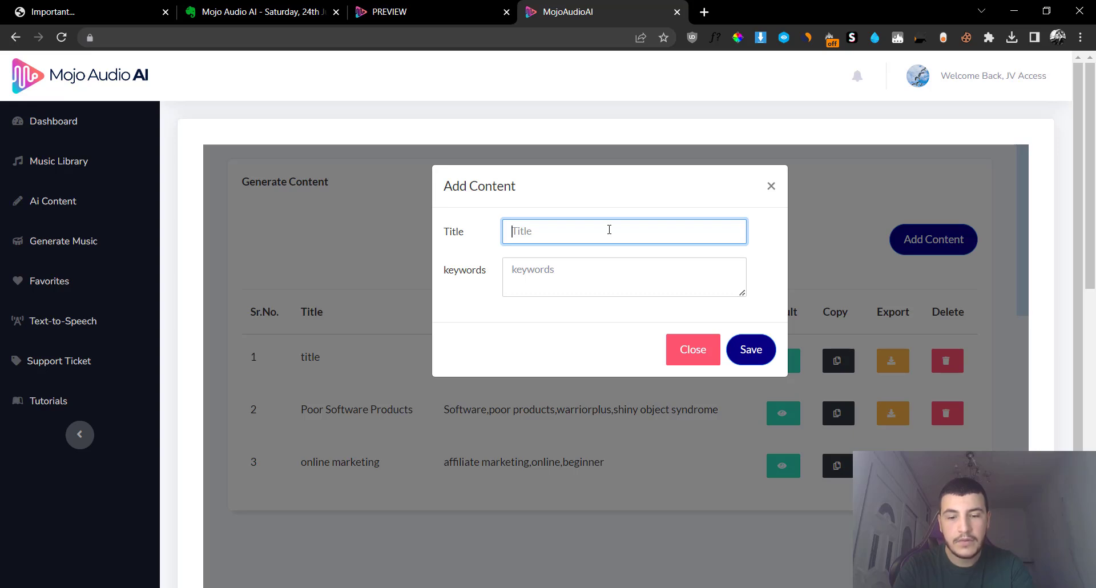
text(pizza)
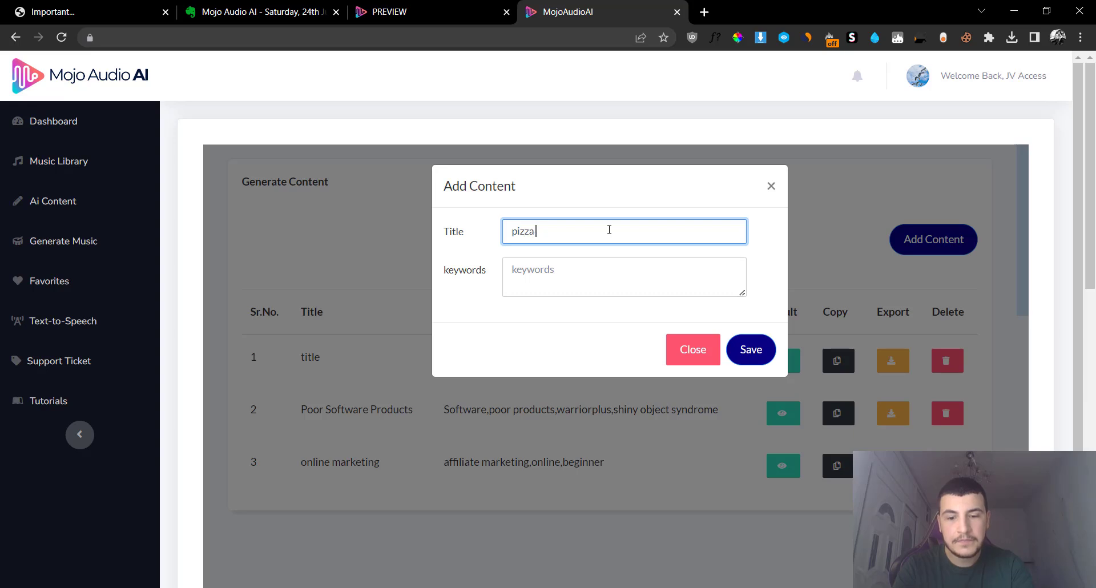
text( places in)
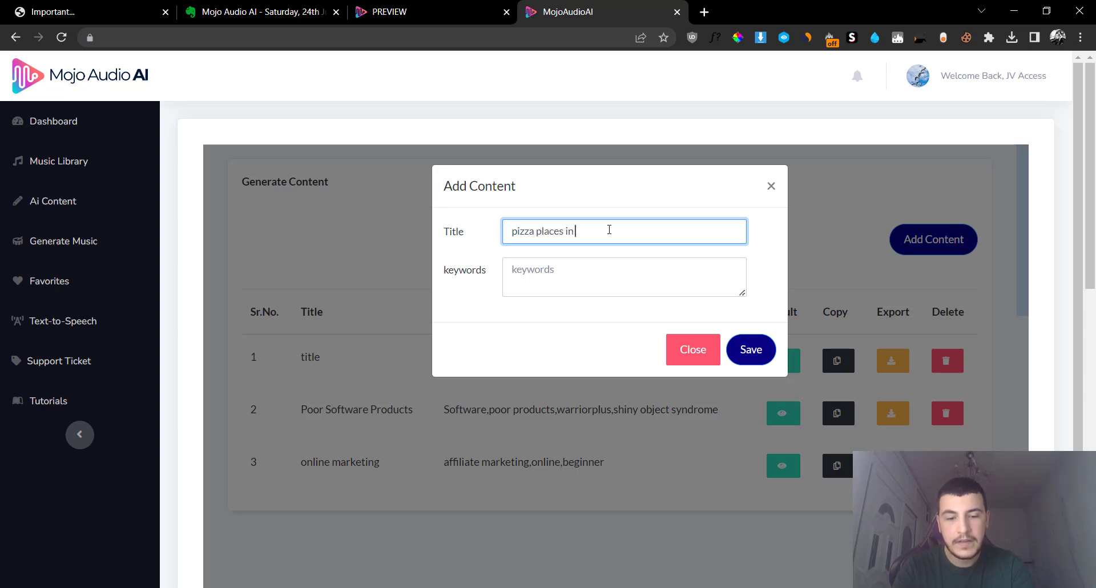
text( new york)
key(ctrl+a)
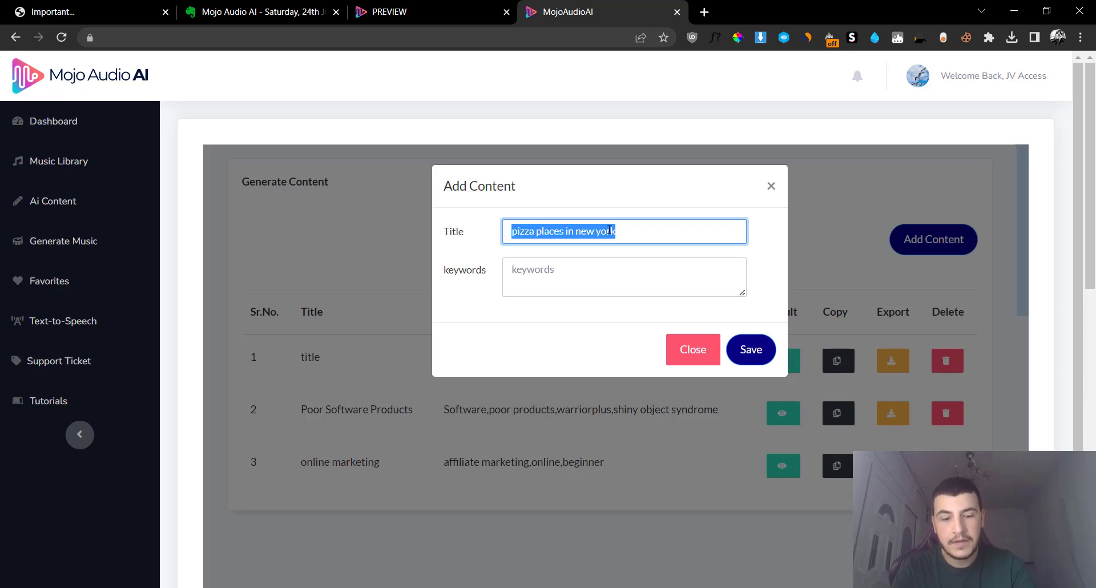
key(ctrl+x)
key(ctrl+v)
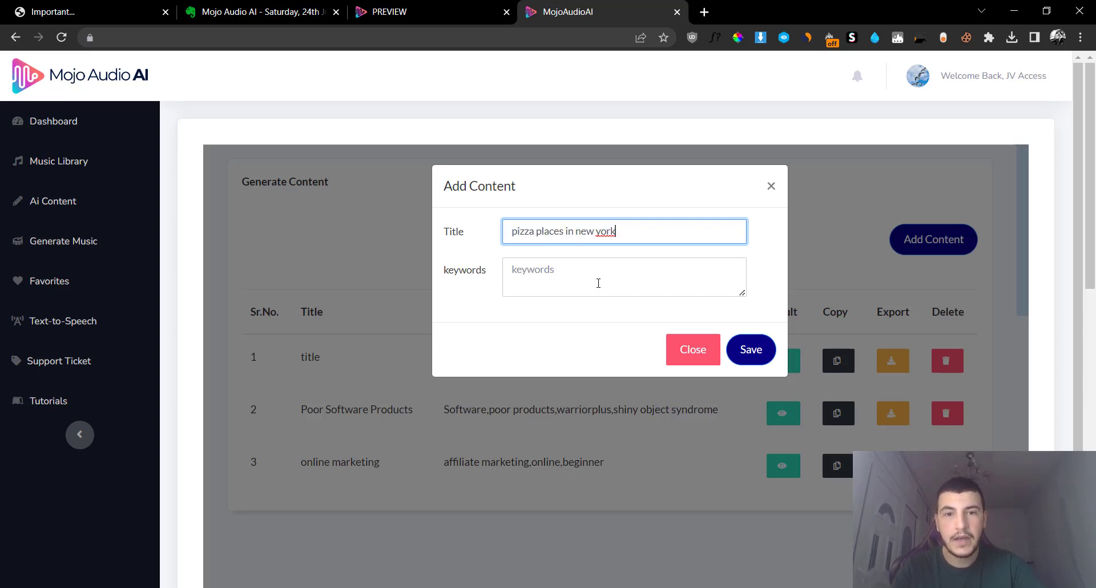
click(599, 283)
key(ctrl+v)
Step: Save the pizza request and look over its generated list of pizza places
click(769, 357)
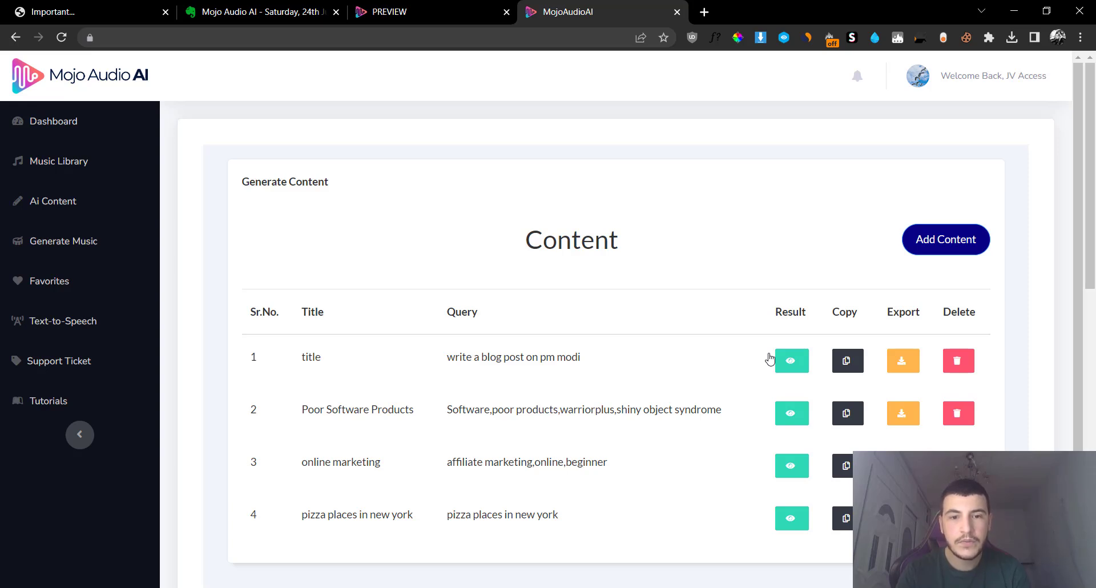
click(788, 524)
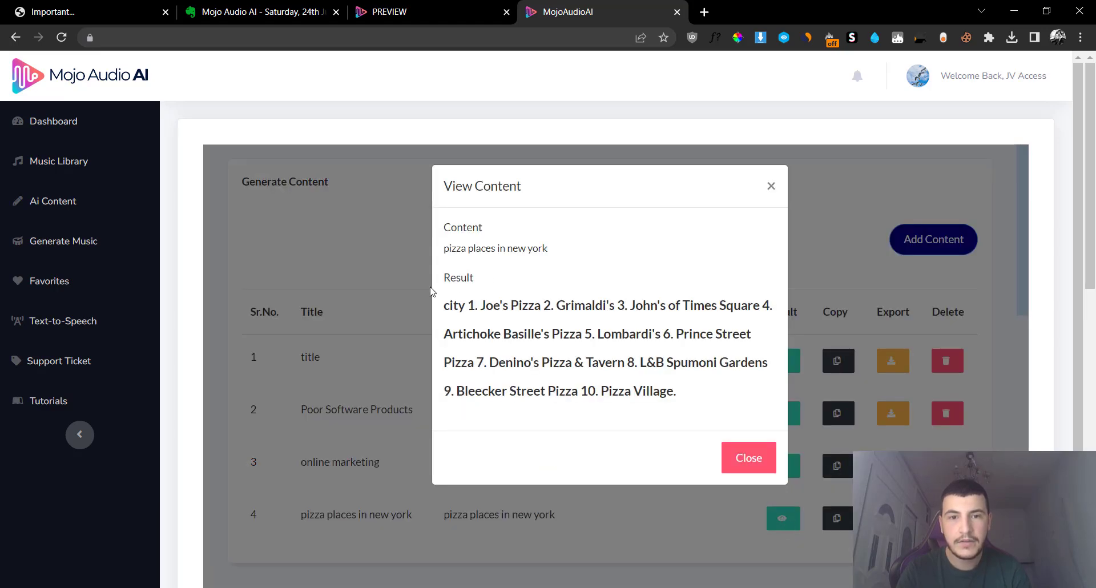
drag(449, 305, 748, 432)
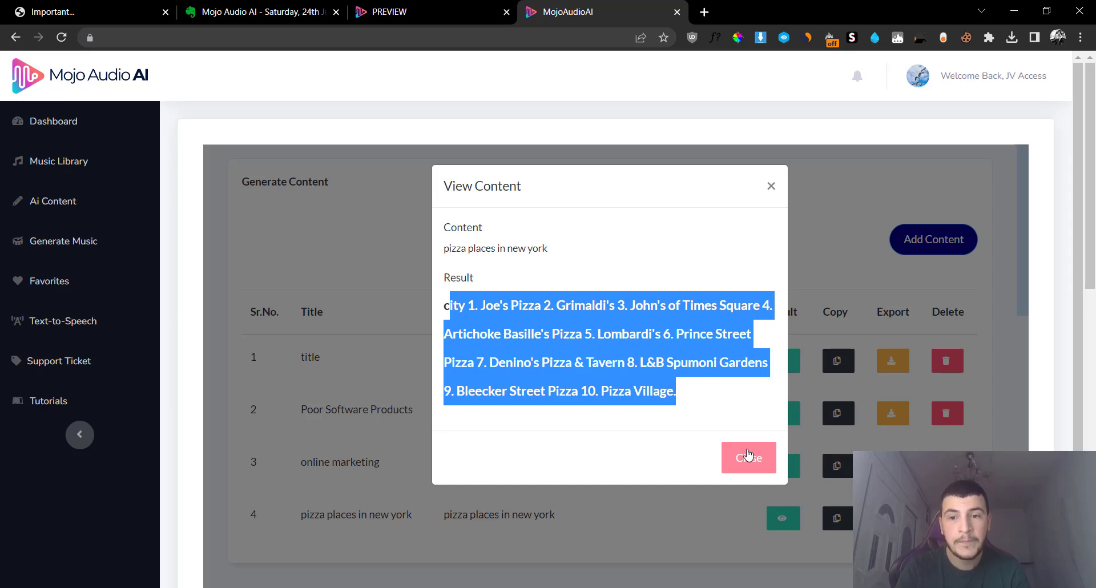
click(748, 455)
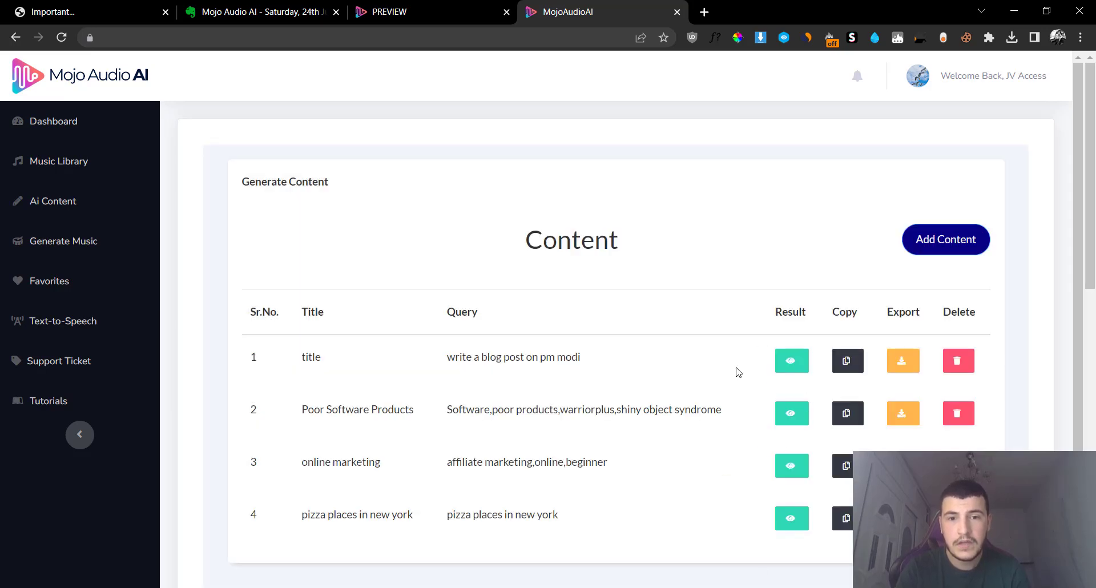
Step: View the Poor Software Products result and close it, back to the four-entry Content list
click(804, 421)
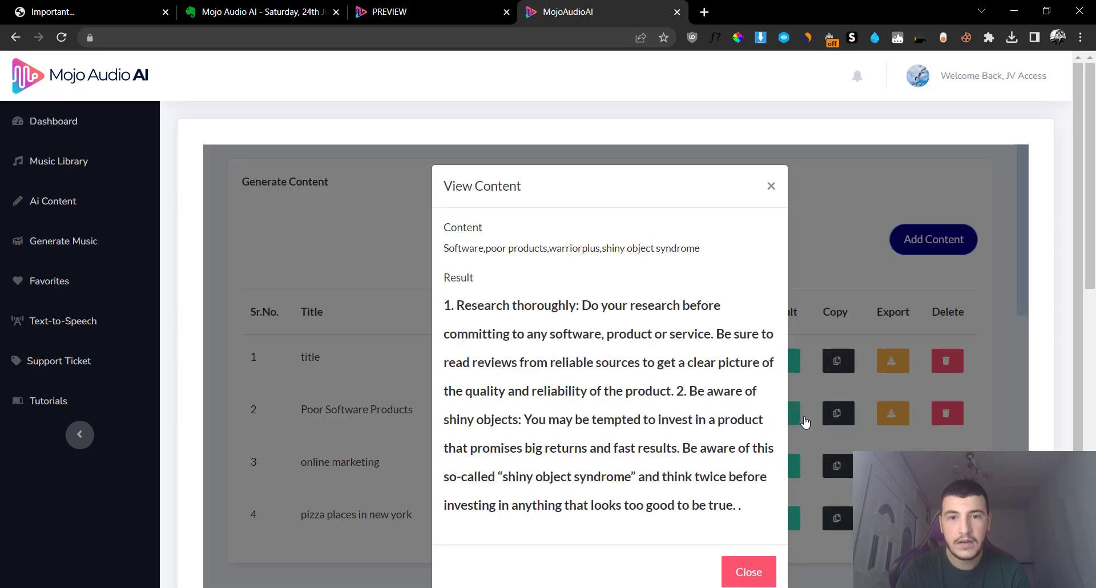
click(771, 184)
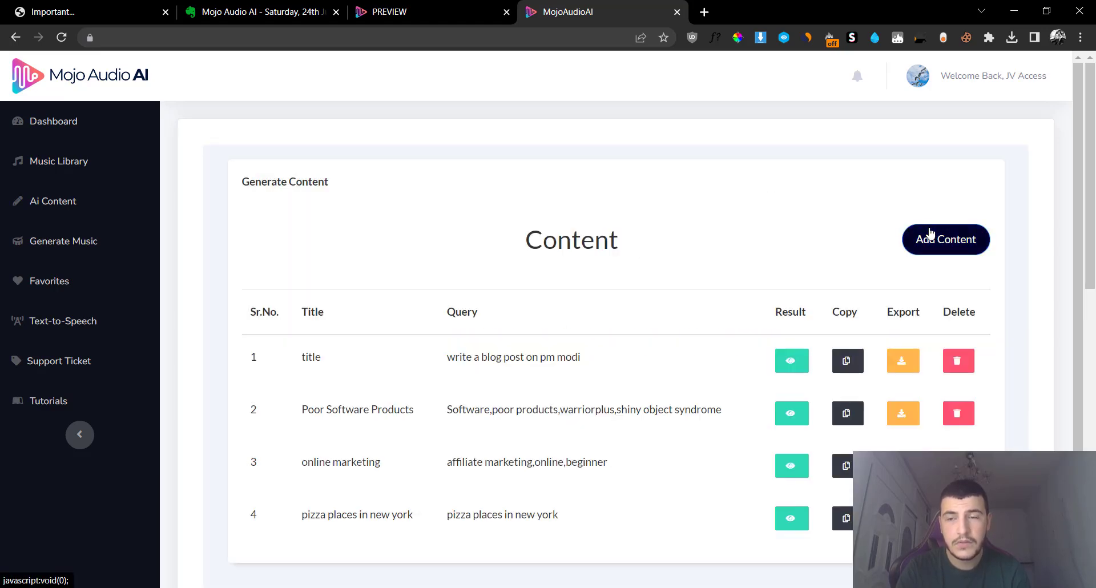
scroll(930, 233, down, 12)
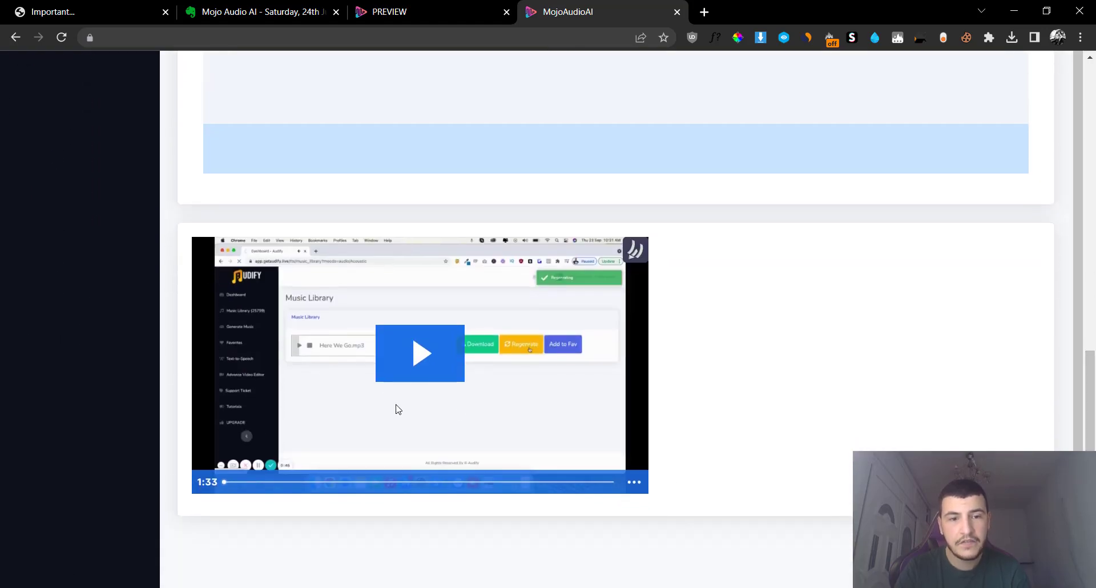
scroll(1013, 379, up, 8)
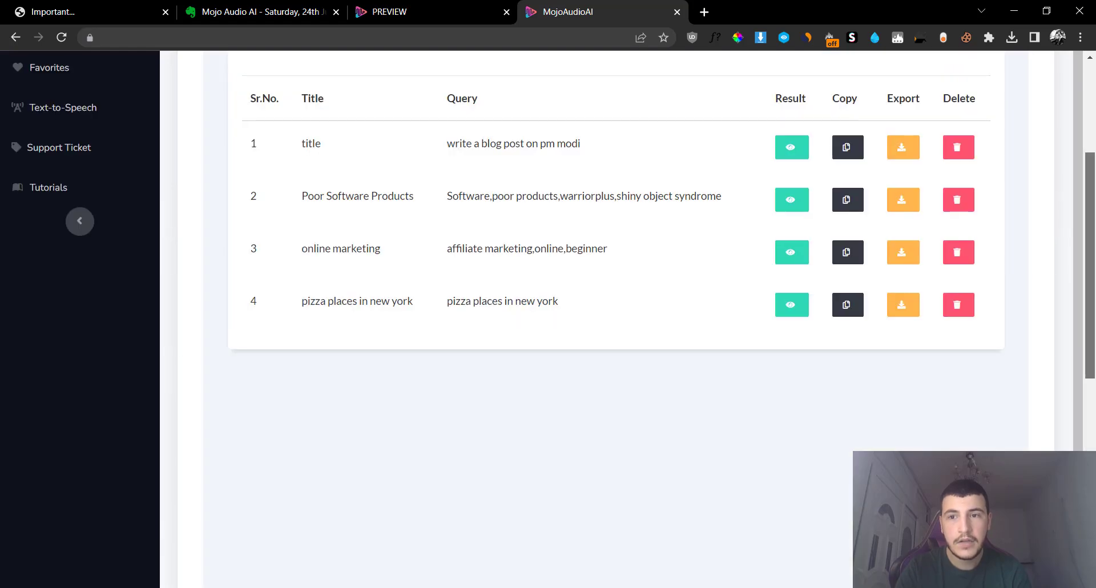
scroll(1095, 246, up, 4)
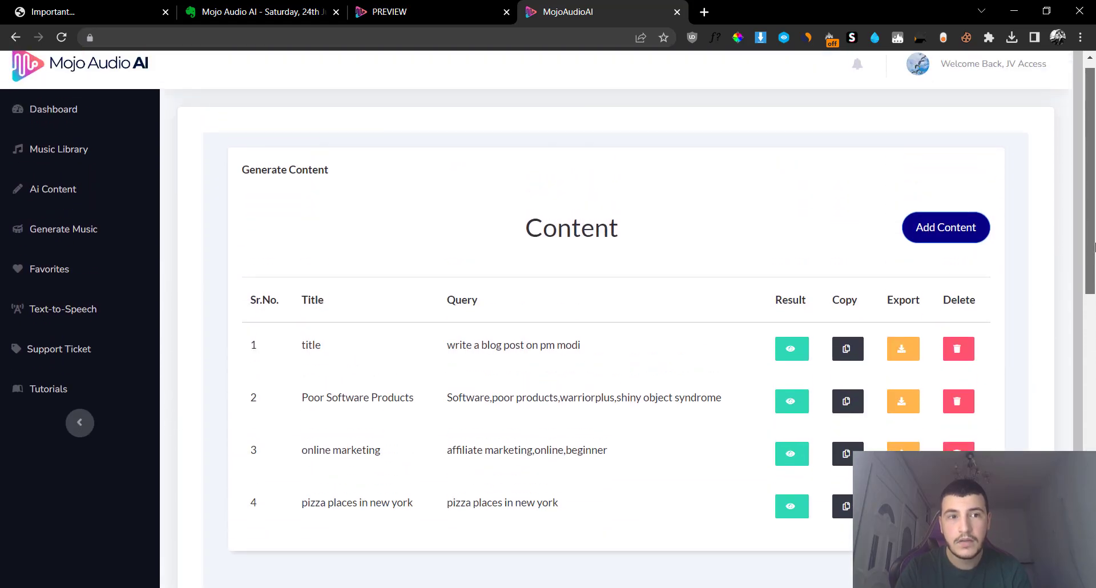
Step: Generate a track from the Electronic genre card, producing Gansta Badger.mp3 (3:05)
click(71, 233)
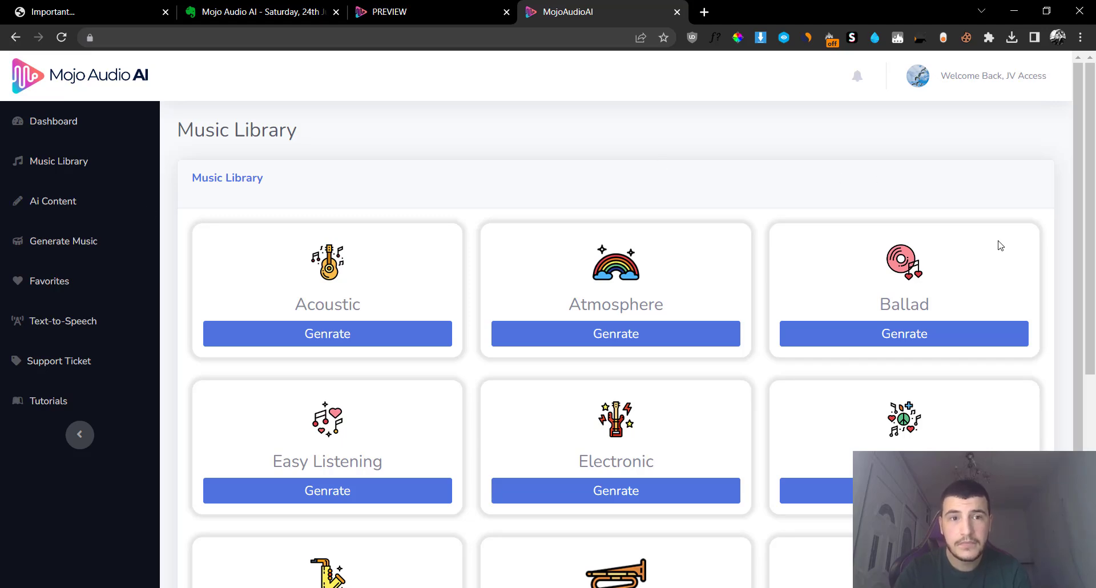
scroll(1092, 399, down, 5)
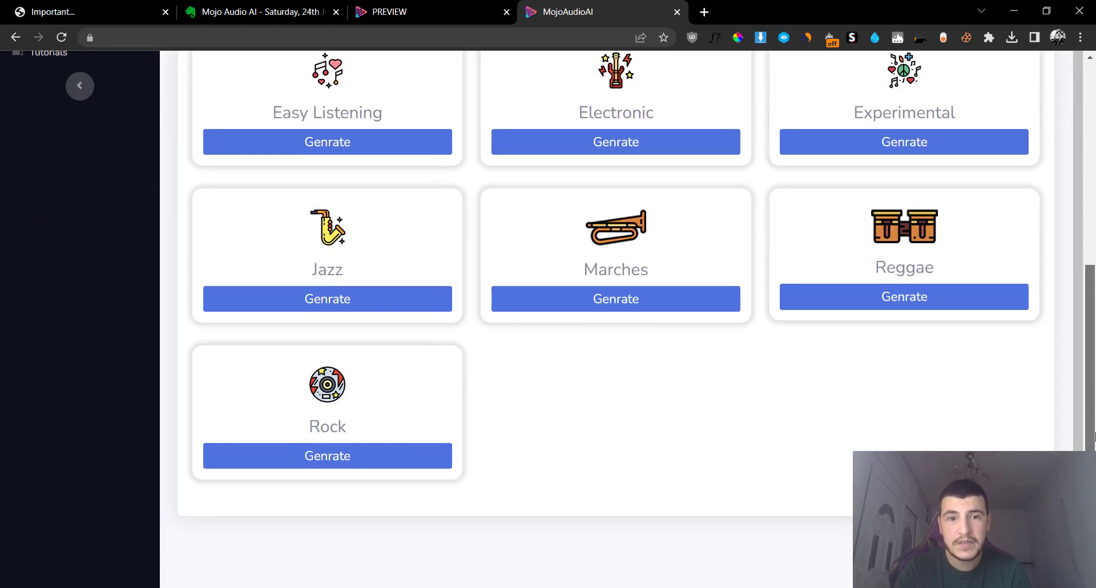
scroll(1027, 291, up, 6)
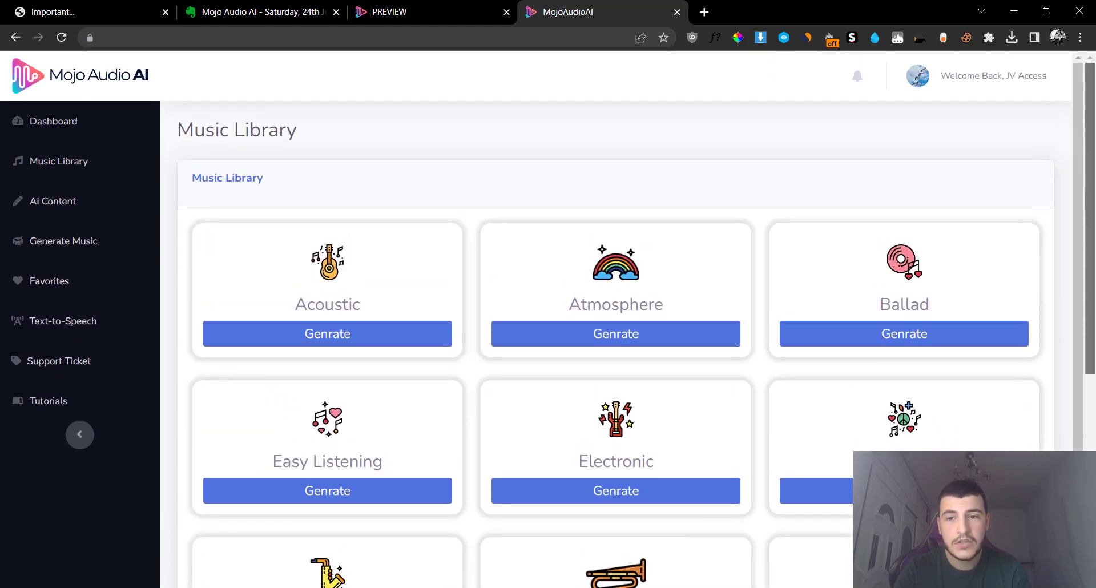
scroll(1085, 154, down, 4)
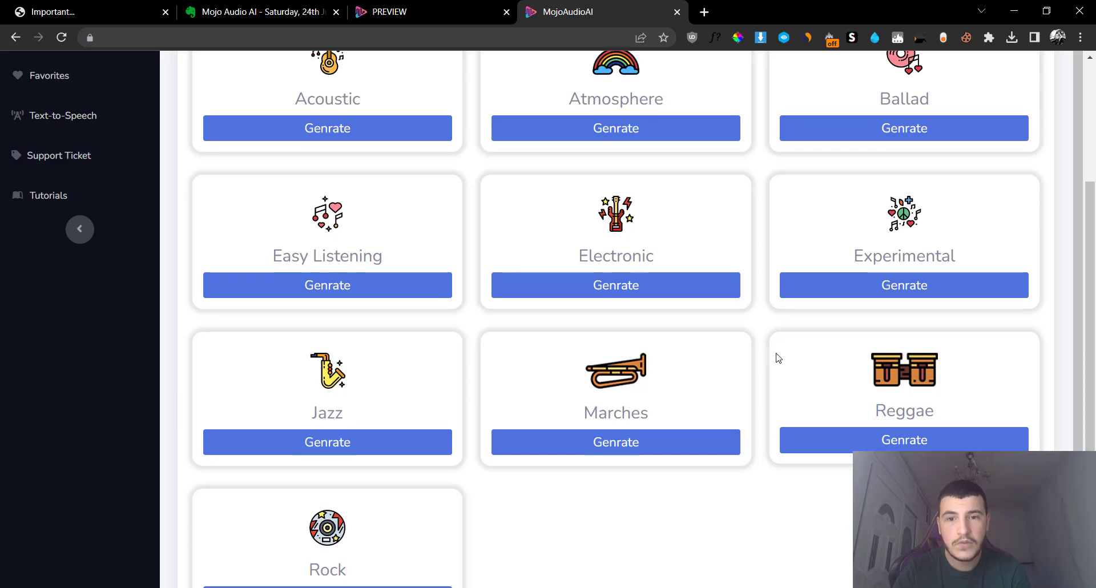
click(610, 286)
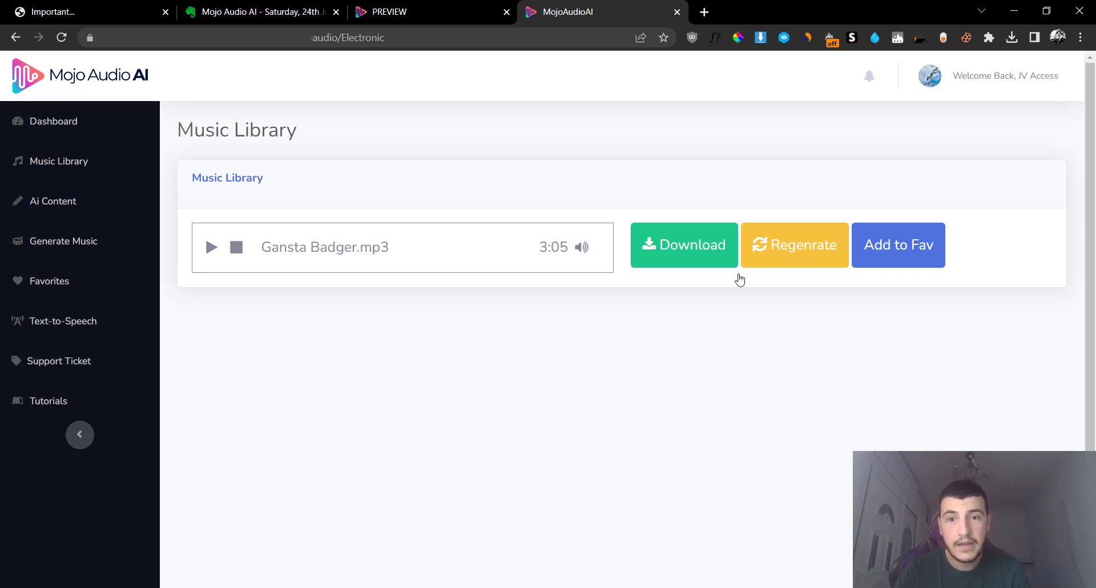
Step: Preview Gansta Badger.mp3 briefly, then regenerate it into Big Search.mp3 (0:32)
click(210, 249)
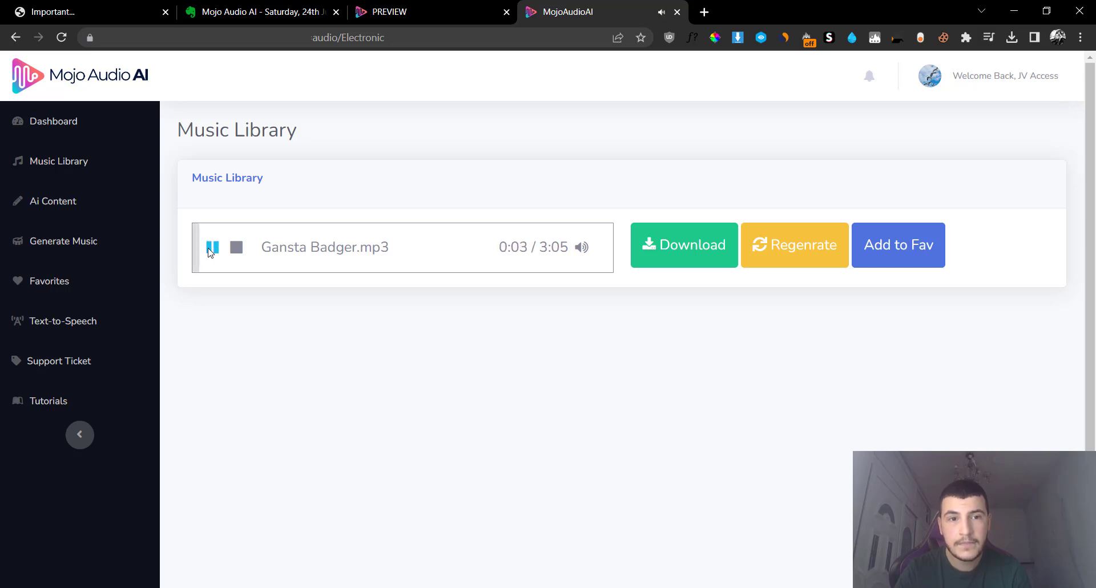
click(210, 249)
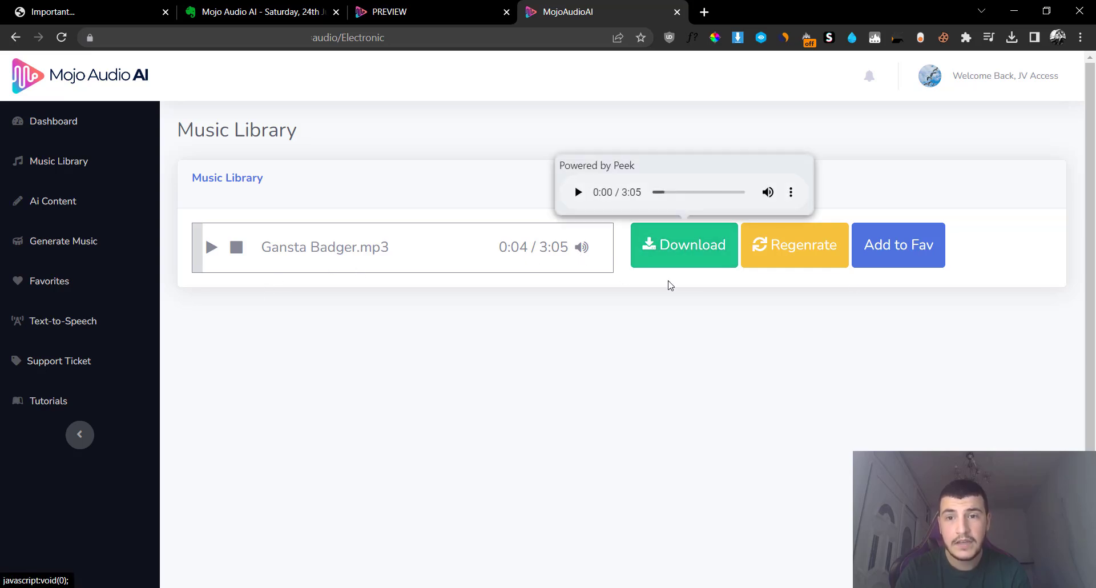
click(812, 245)
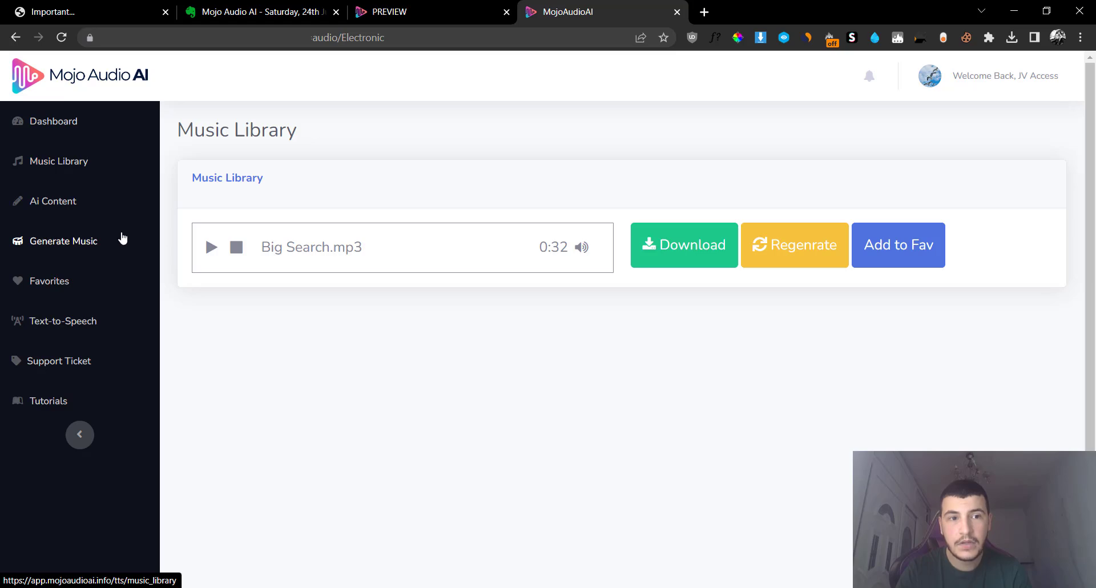
Step: Generate a track from the Experimental genre card, producing thunder storm.mp3 (6:47)
click(122, 238)
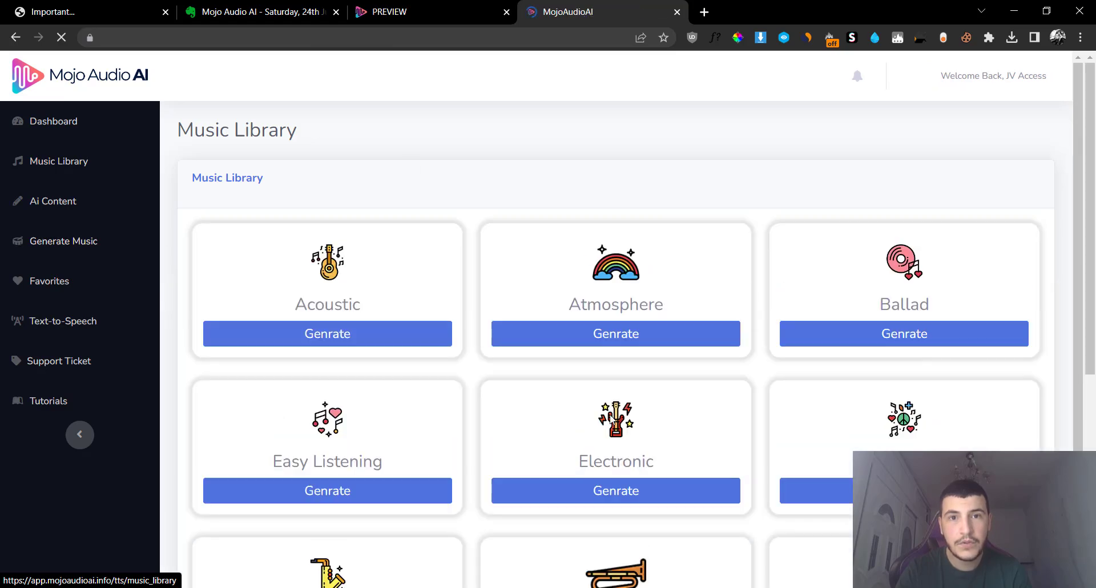
drag(1095, 217, 1095, 310)
click(924, 333)
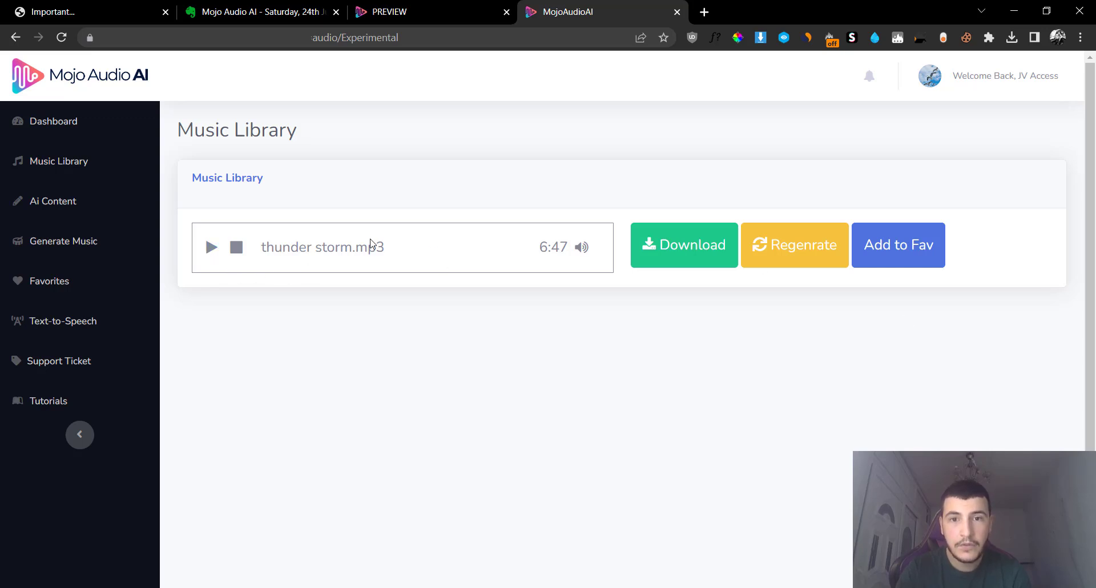
mouse_move(710, 234)
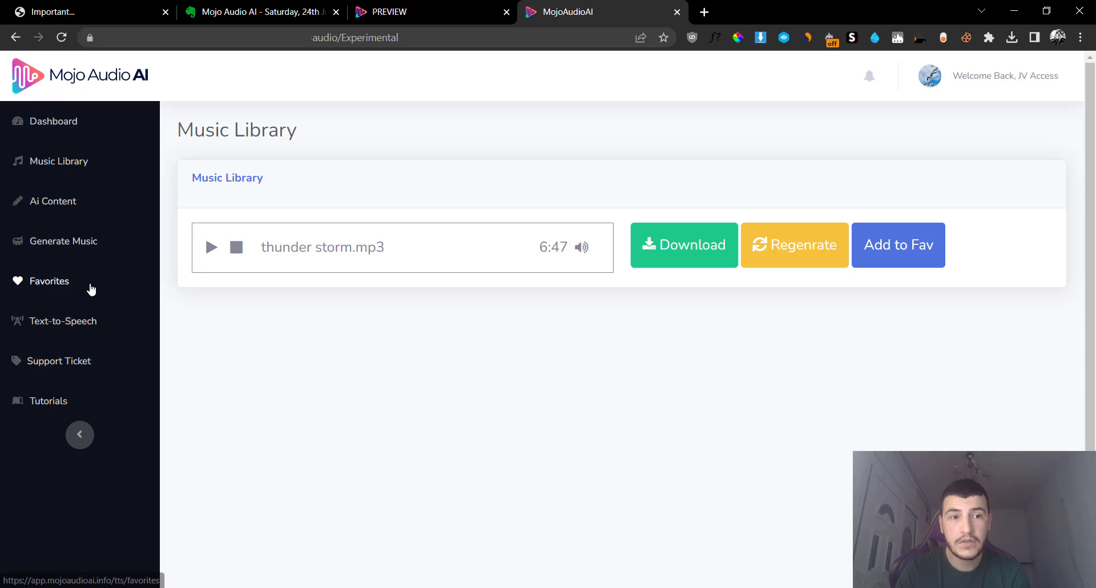
Step: Open Favorites and download one of its three saved tracks
click(91, 288)
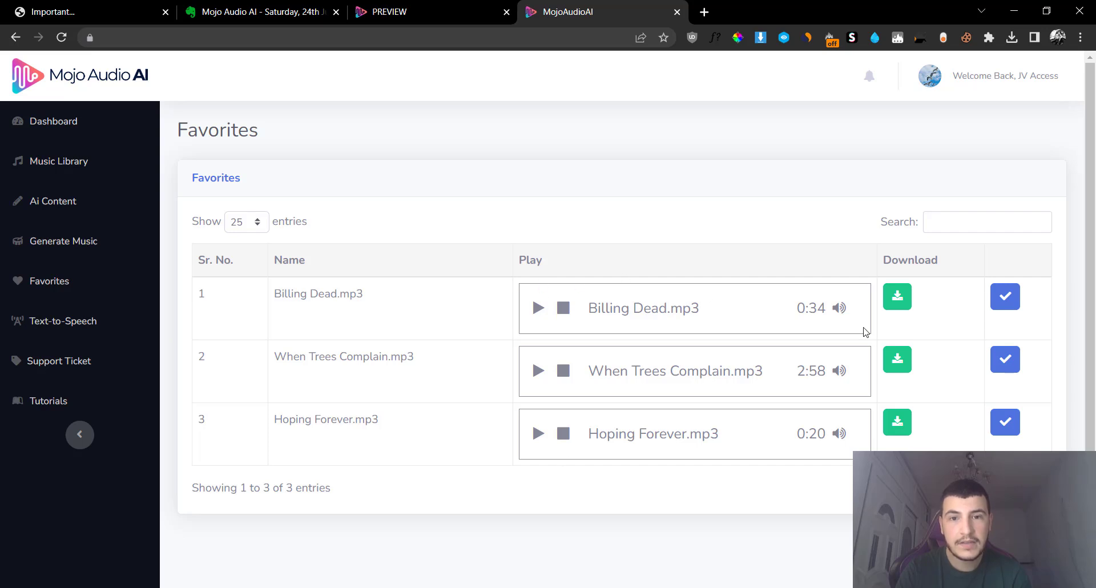
click(906, 307)
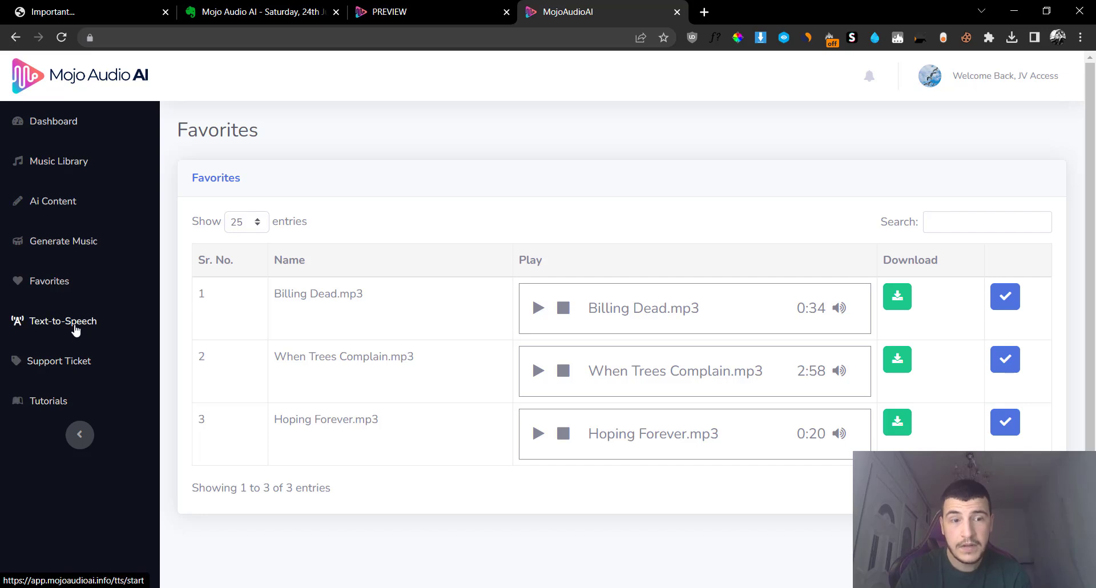
Step: Open Text-to-Speech, click into the empty text box, and review the four files in My TTS Files
click(74, 329)
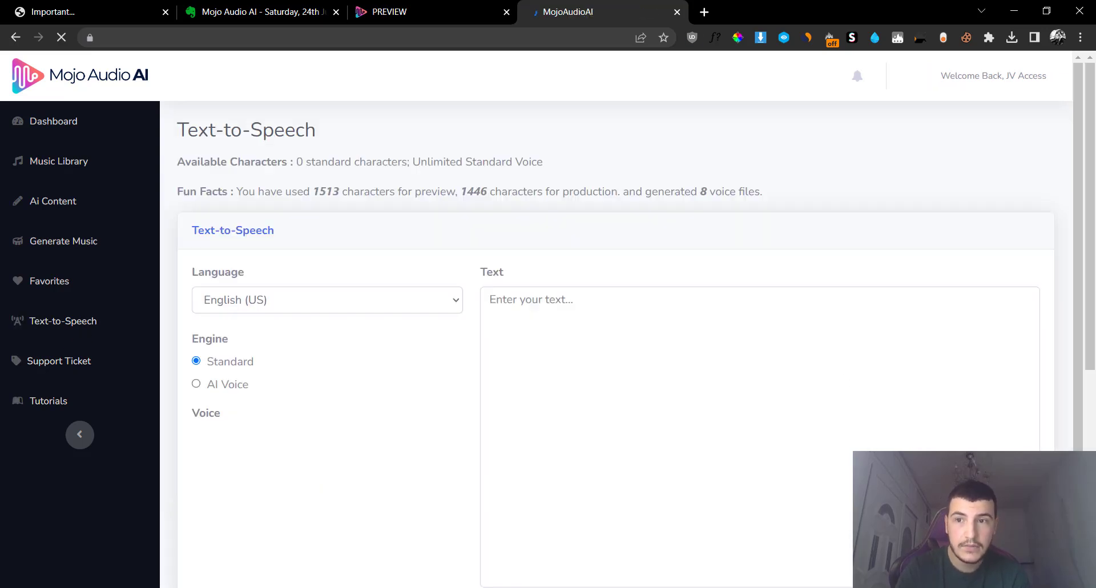
scroll(1094, 381, down, 5)
scroll(1093, 381, down, 2)
drag(1086, 447, 1070, 231)
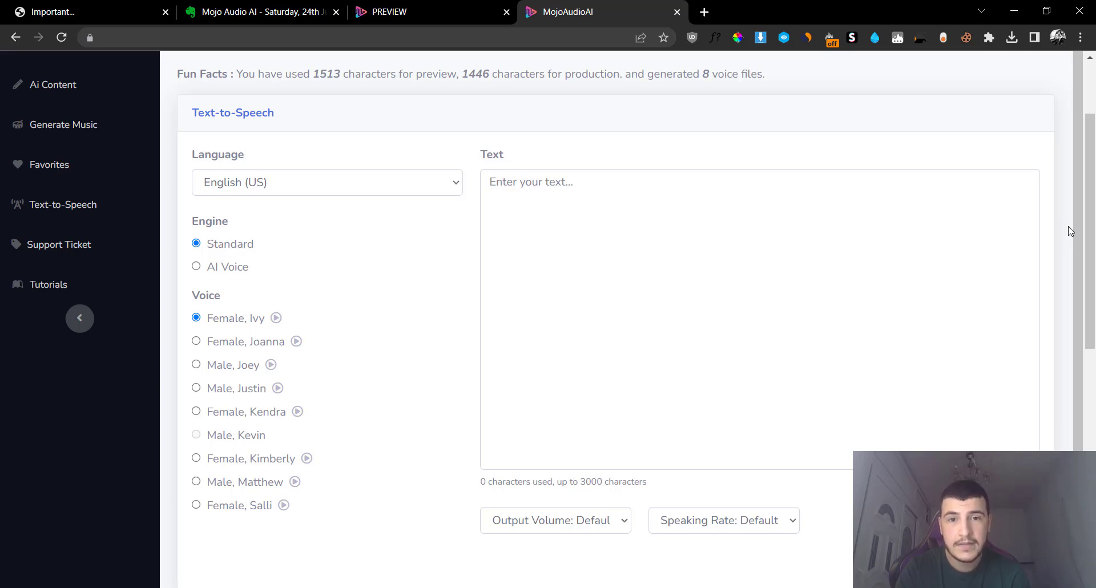
drag(1070, 230, 1056, 131)
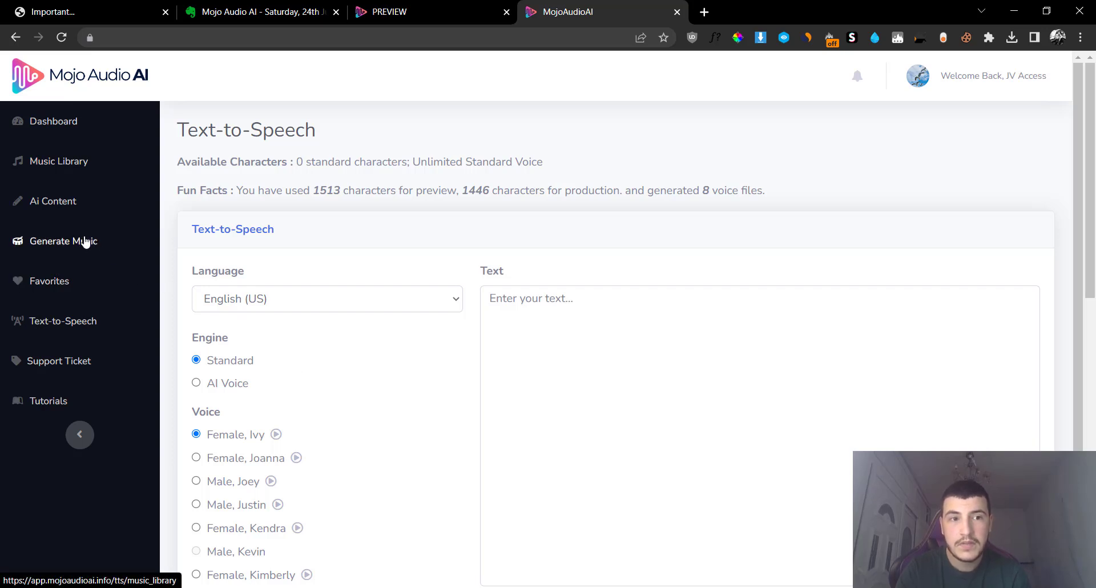
click(601, 391)
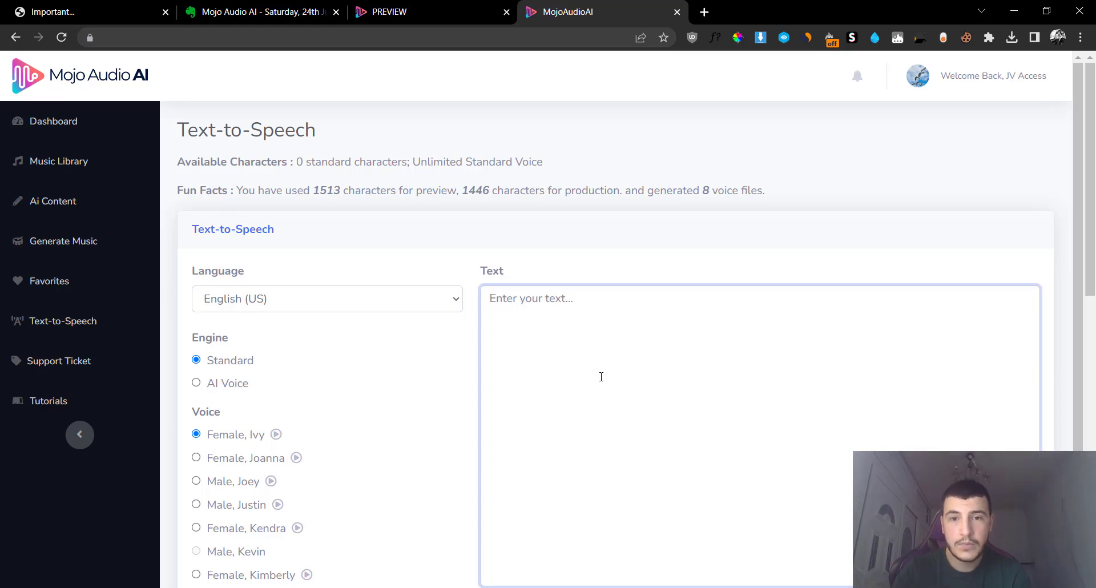
scroll(1094, 190, down, 2)
scroll(1094, 189, up, 2)
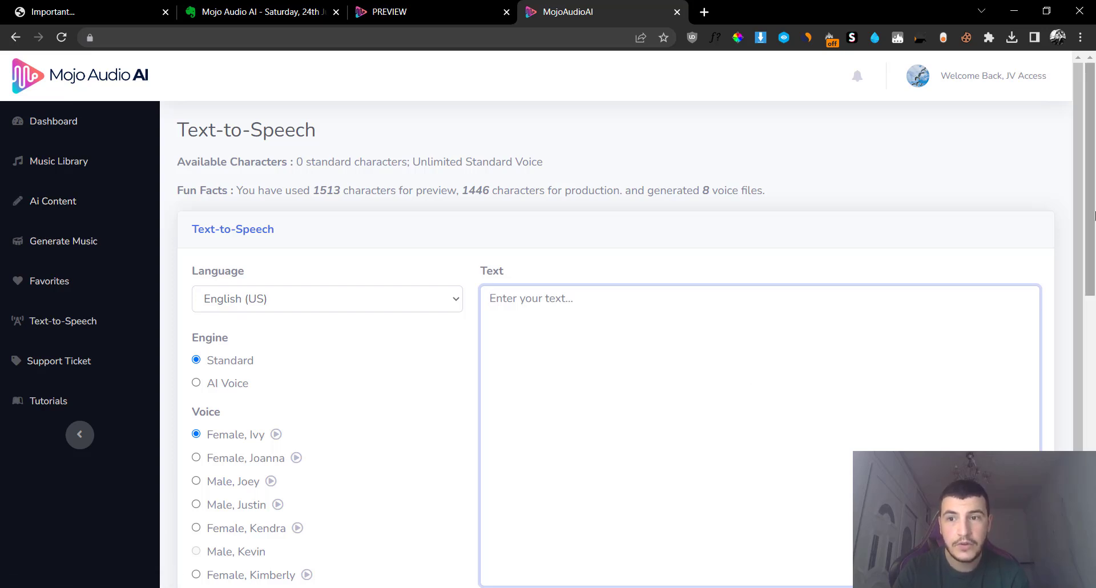
scroll(1090, 228, down, 3)
scroll(1044, 147, down, 6)
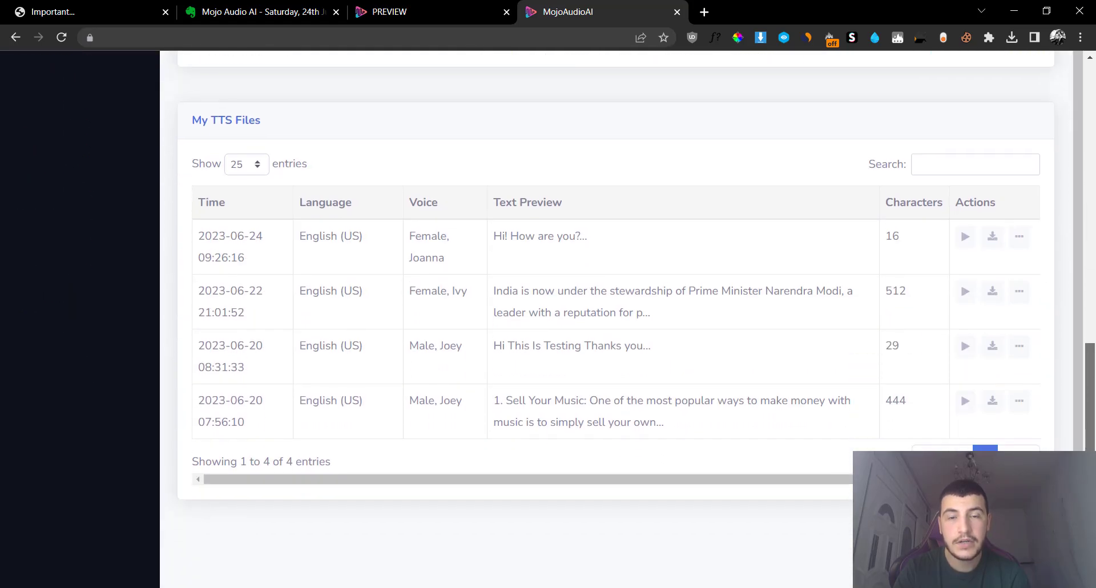
scroll(1044, 146, up, 10)
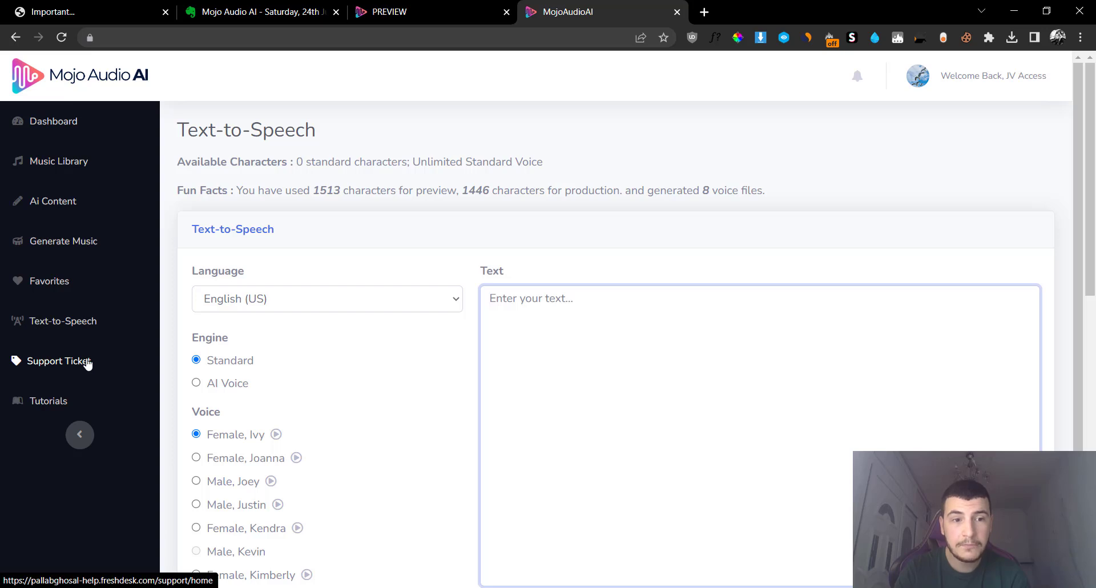
Step: Browse the tutorial demo videos in a new tab, then come back to the Text-to-Speech page
click(66, 411)
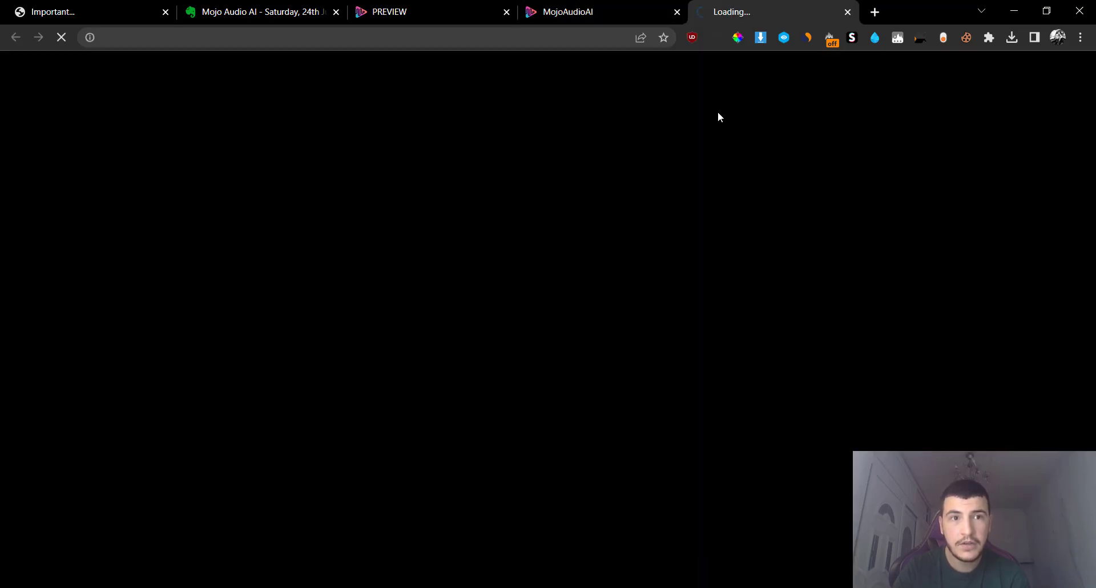
scroll(1052, 213, down, 10)
scroll(1049, 432, down, 15)
scroll(1048, 433, up, 8)
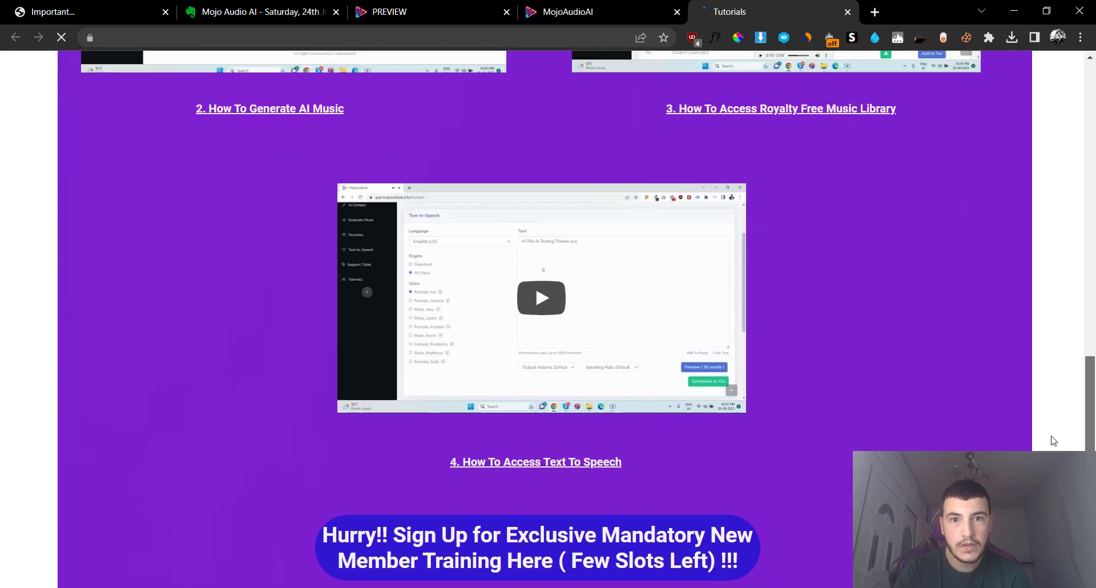
scroll(994, 291, up, 12)
scroll(1022, 162, down, 4)
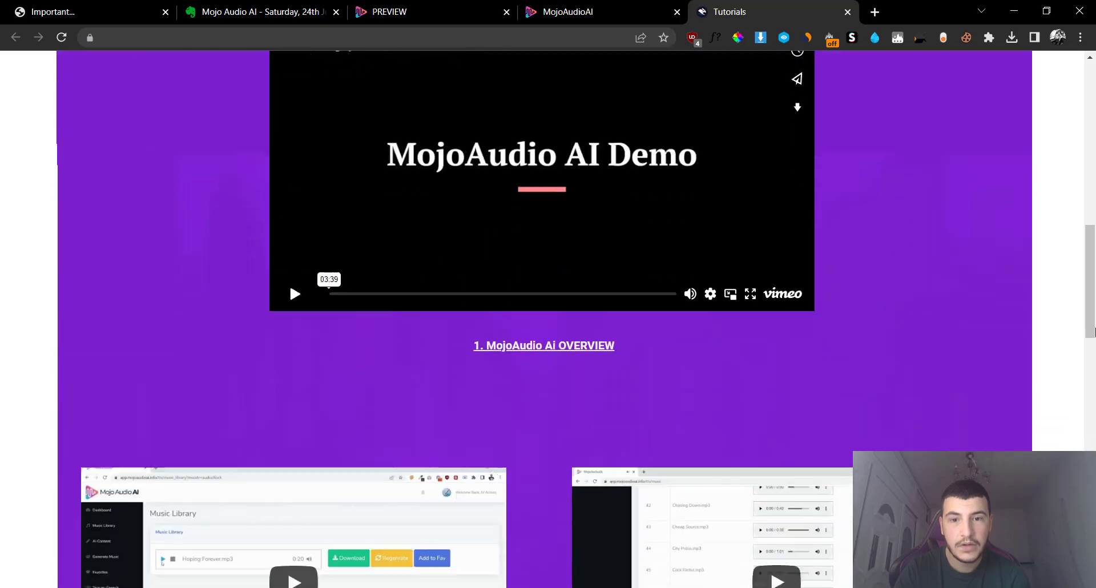
scroll(1094, 341, down, 10)
scroll(925, 114, up, 20)
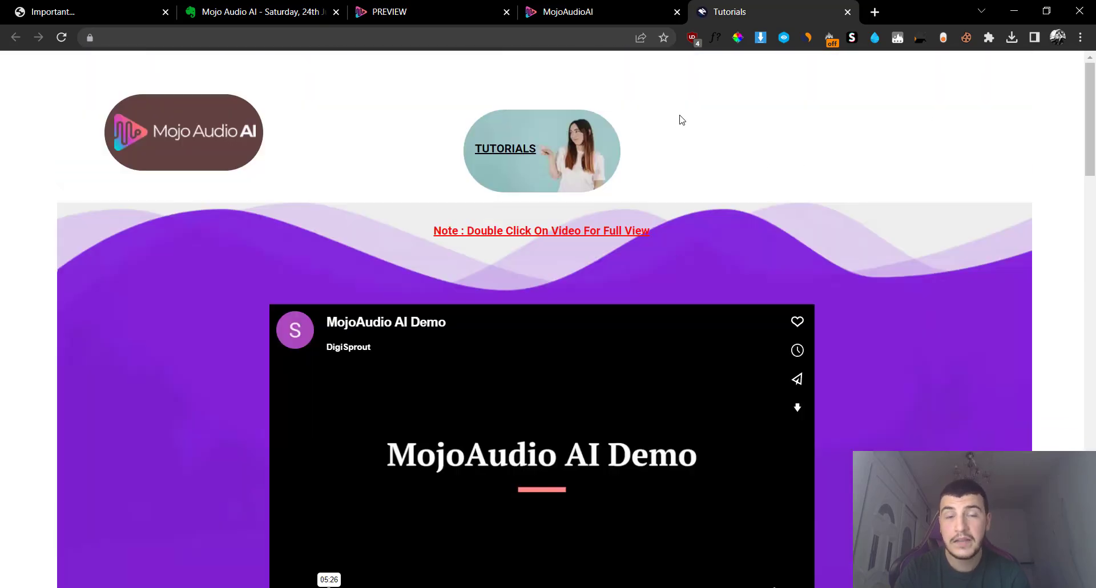
click(553, 8)
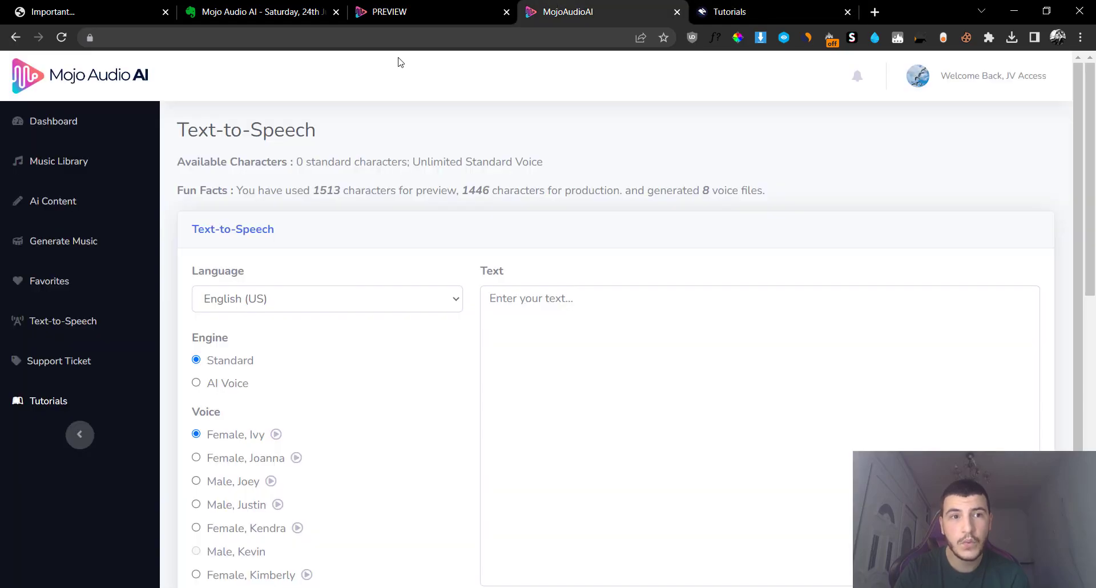
Step: Highlight the $17 front-end price in the Evernote sales-funnel note, checking the app tab in between
click(308, 11)
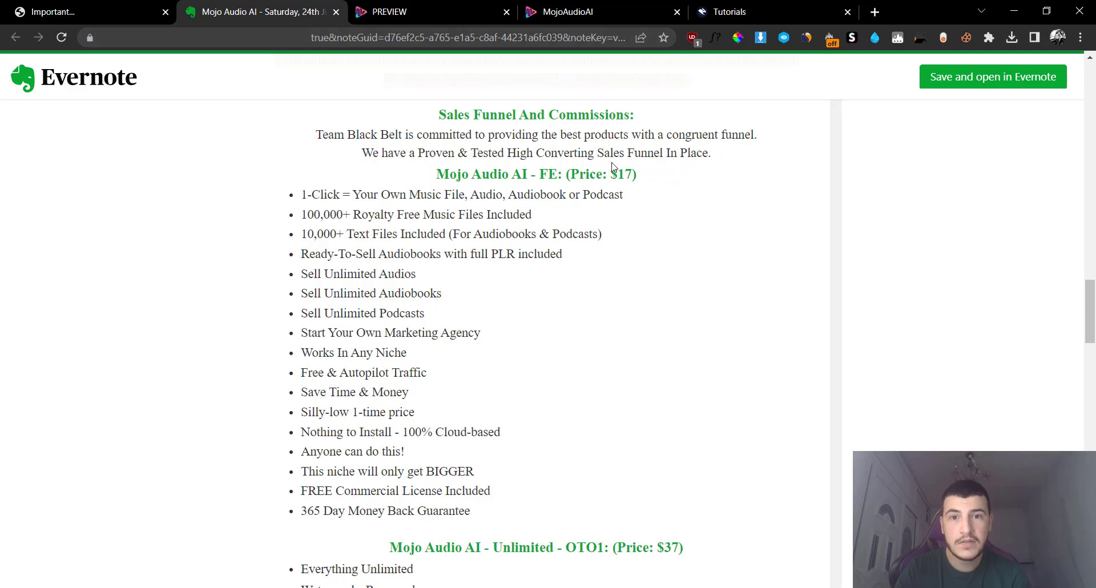
drag(610, 168, 633, 169)
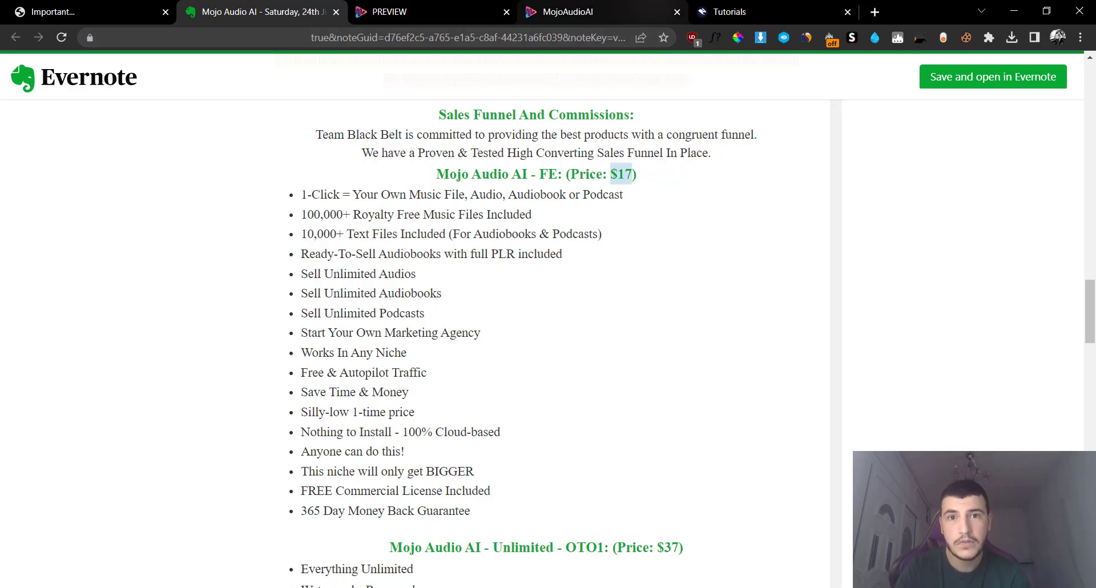
click(571, 11)
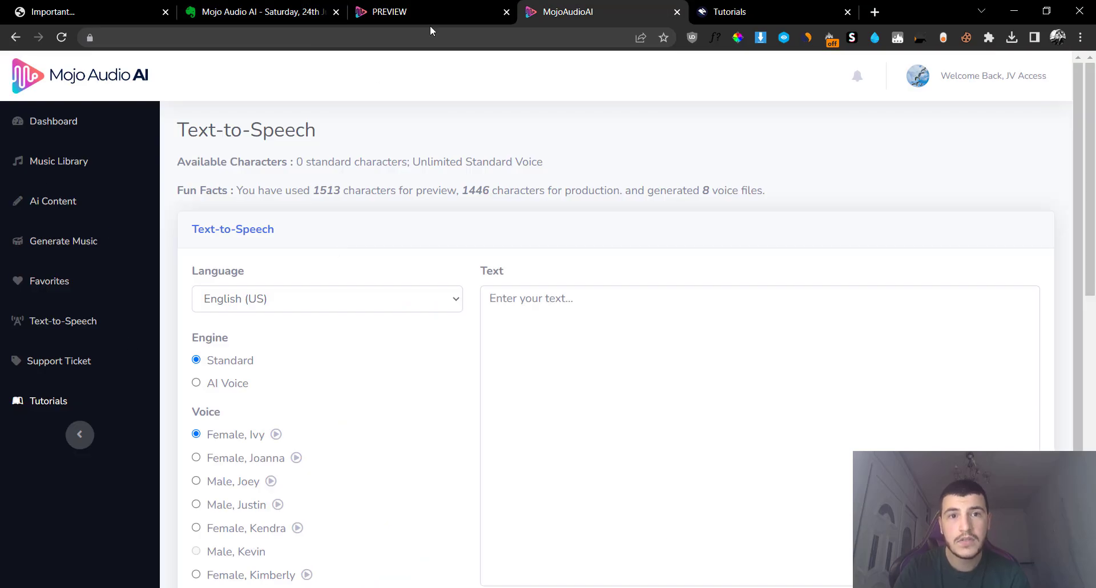
click(252, 6)
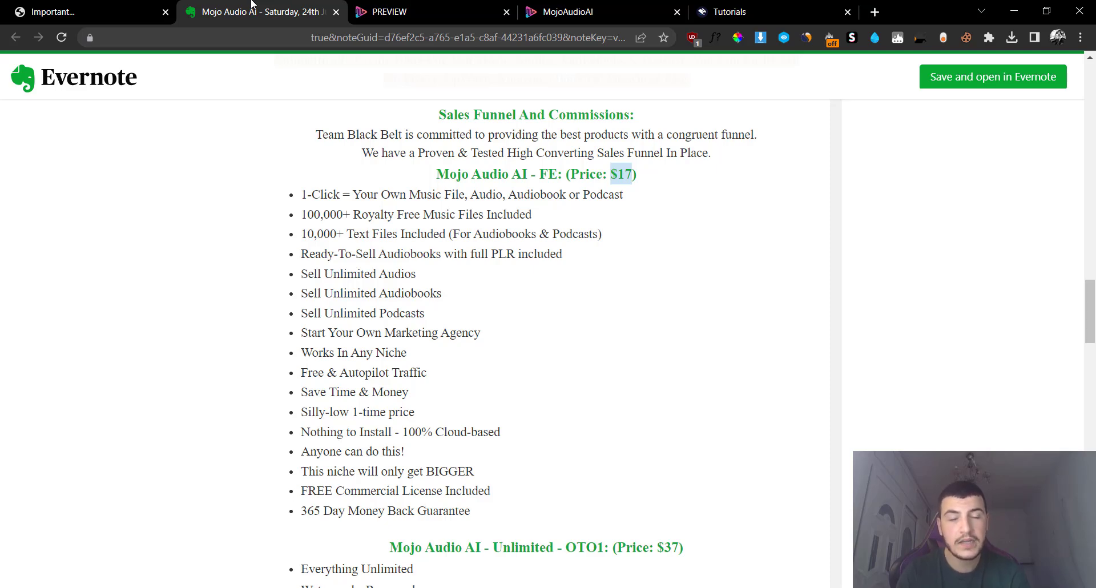
click(554, 241)
Step: Scroll through the note's first upsell sections, beginning with the $37 Unlimited OTO1
scroll(554, 241, down, 1)
scroll(554, 241, down, 4)
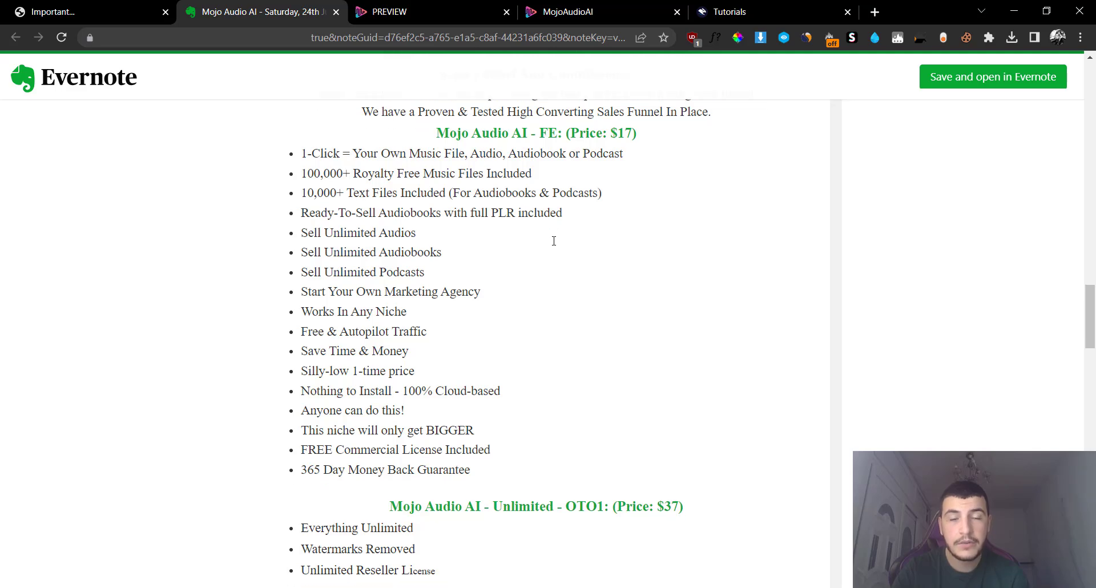
scroll(553, 241, down, 2)
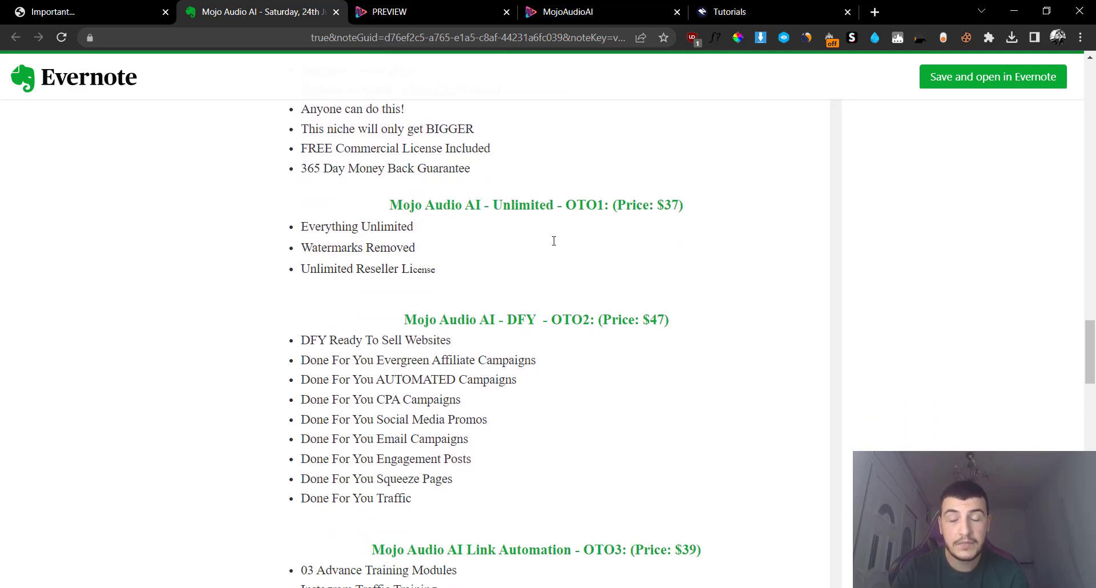
scroll(553, 241, up, 10)
scroll(554, 241, down, 11)
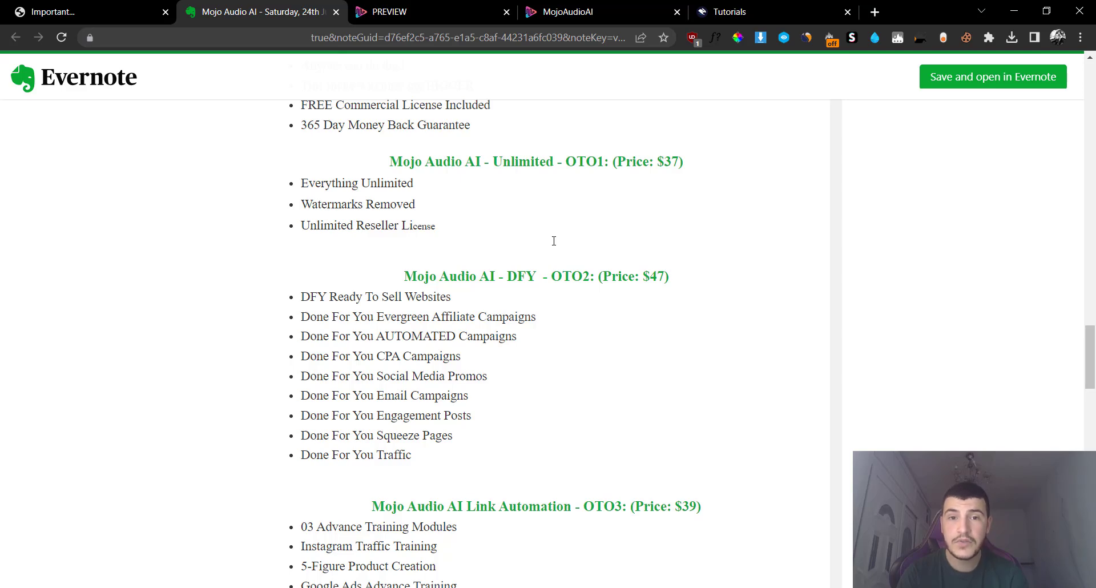
scroll(554, 241, down, 3)
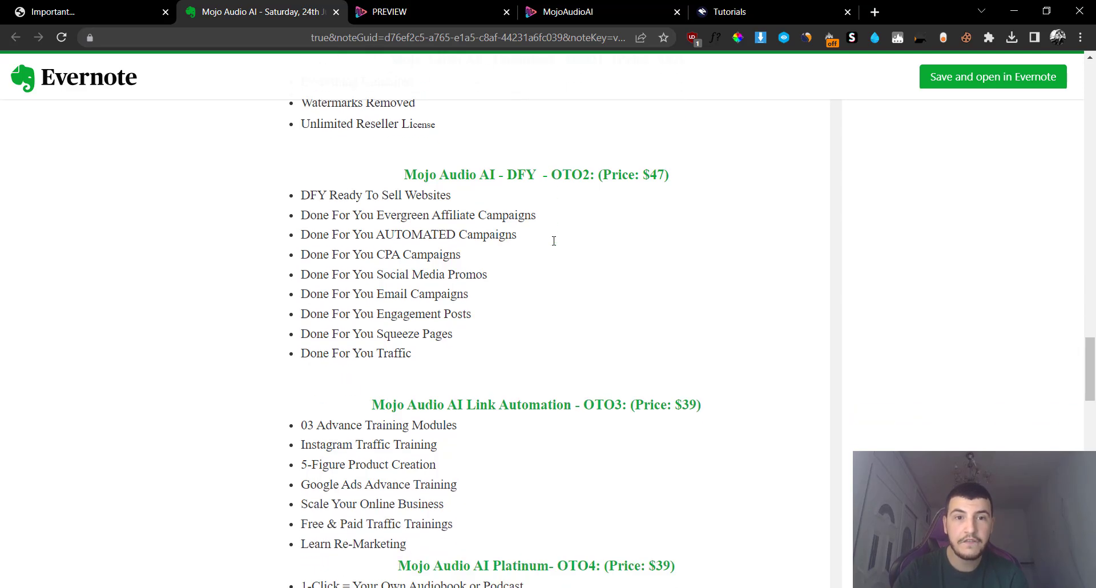
scroll(554, 241, up, 1)
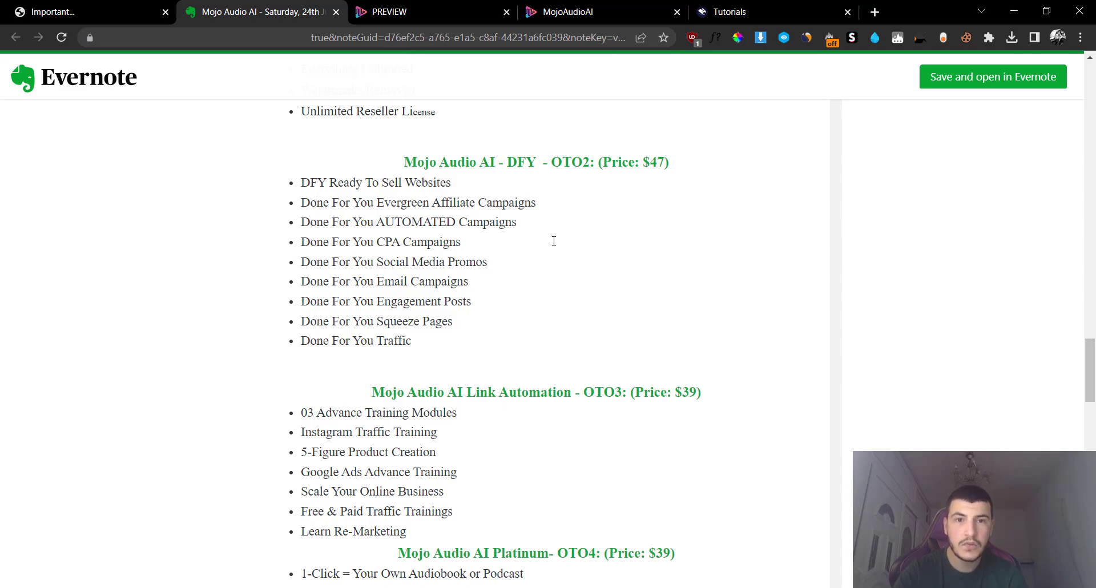
scroll(554, 241, up, 3)
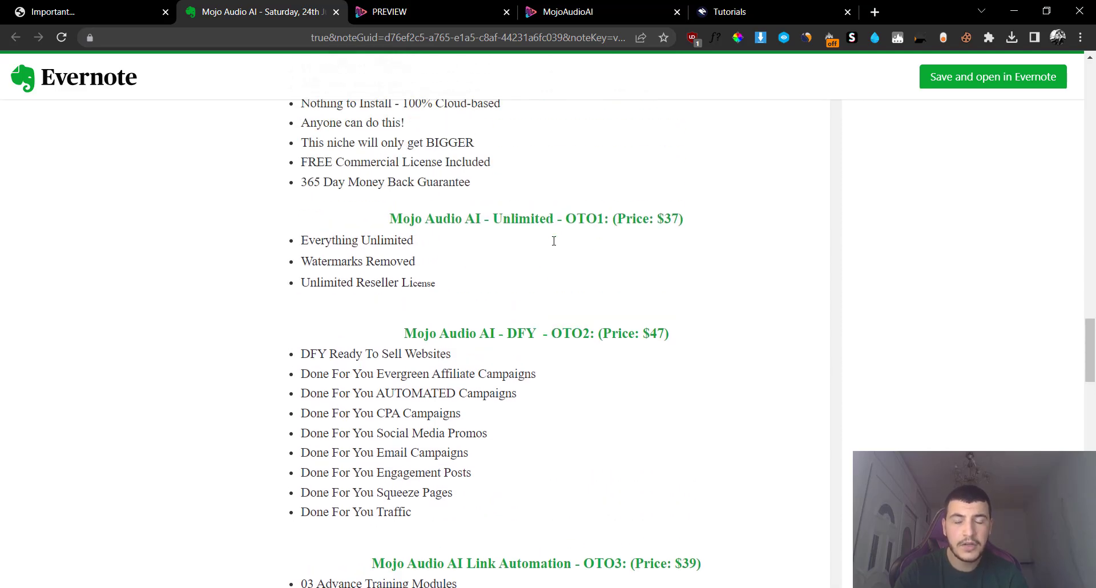
scroll(554, 241, down, 6)
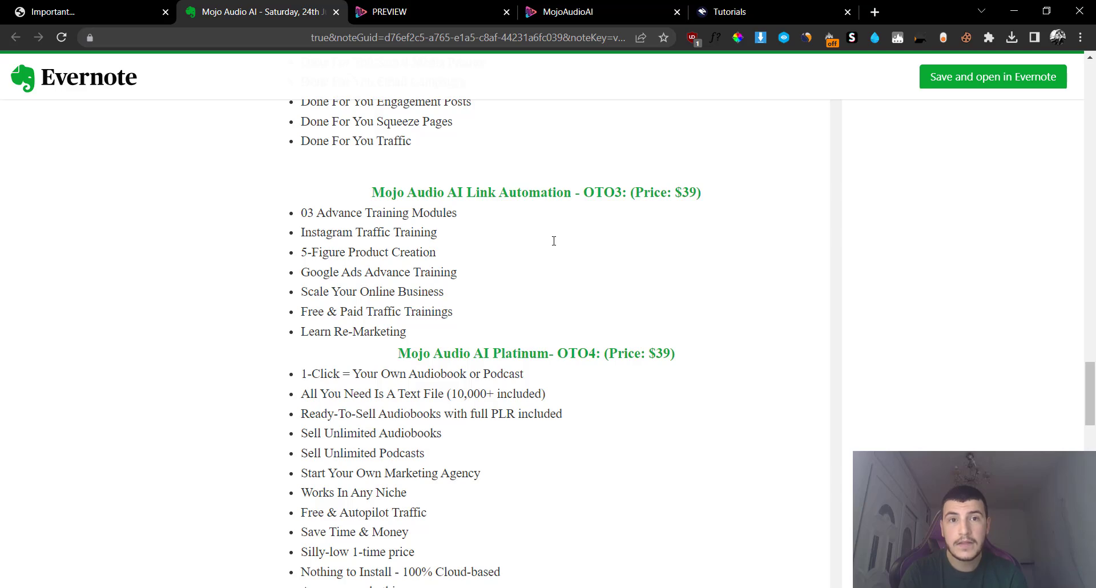
Step: After a glance at the Mojo Audio AI tab, scroll on to the $39 Platinum OTO4 and Diamond OTO5
click(565, 11)
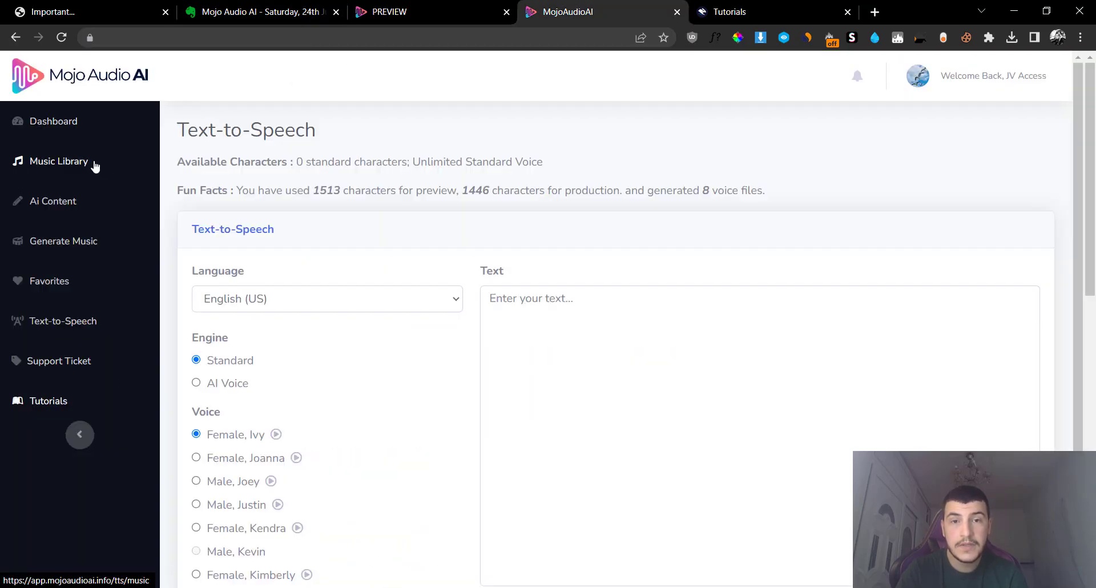
click(271, 8)
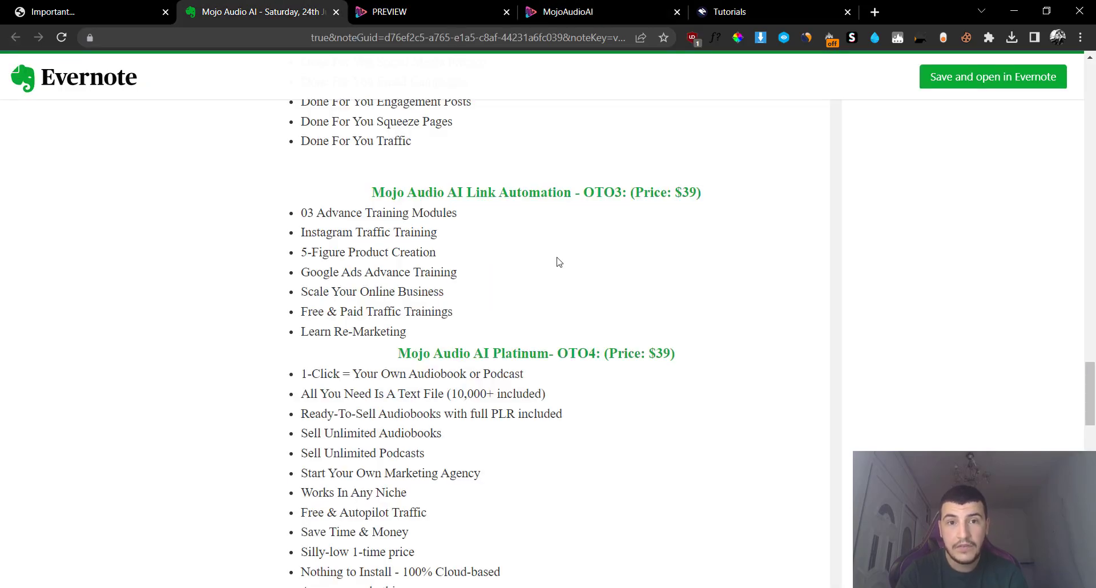
scroll(559, 261, down, 3)
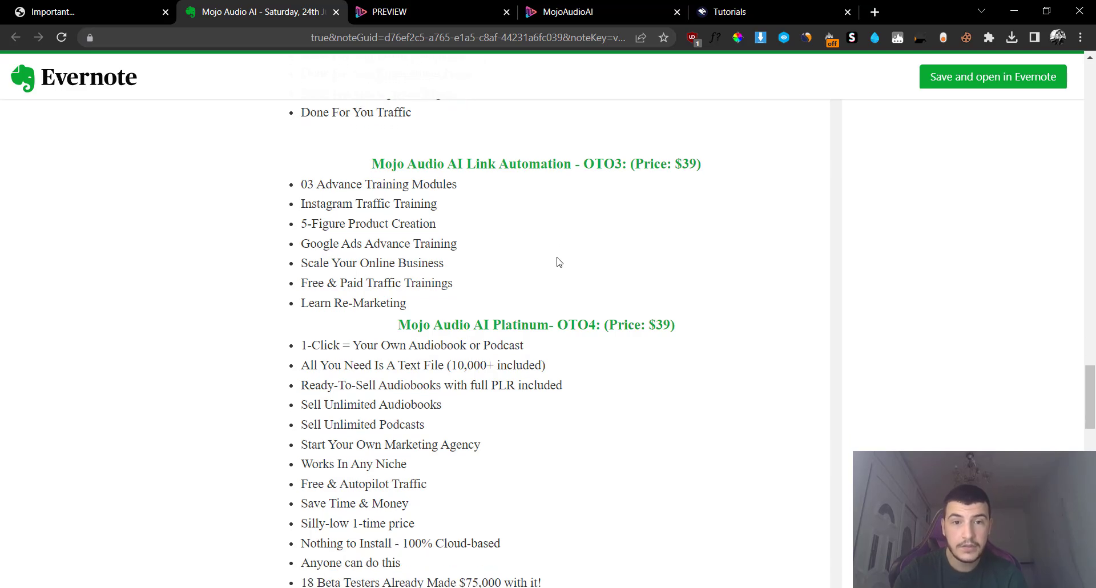
scroll(558, 261, up, 3)
scroll(558, 262, down, 5)
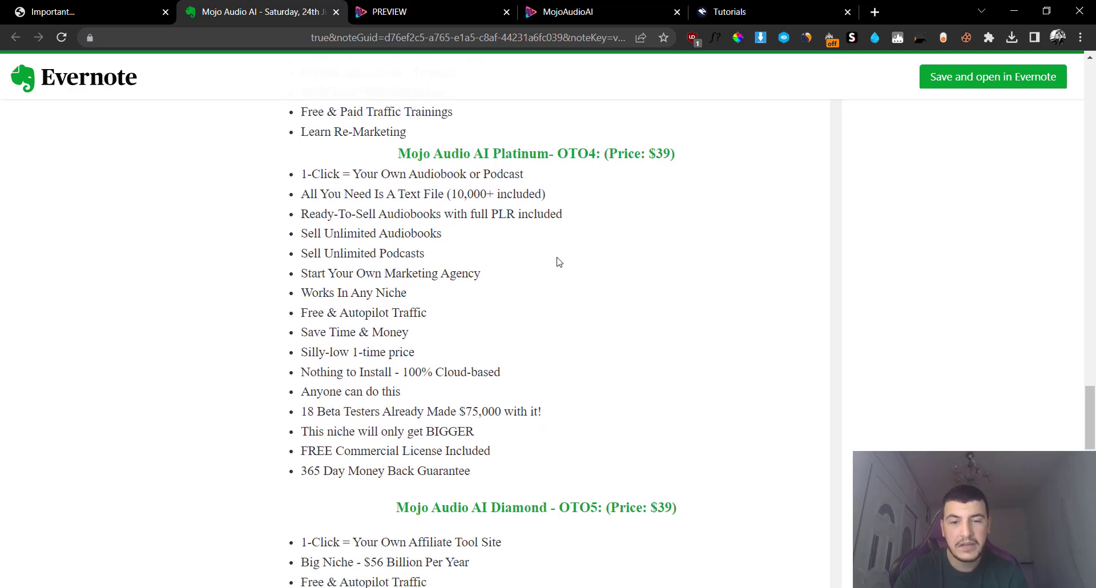
scroll(559, 261, up, 20)
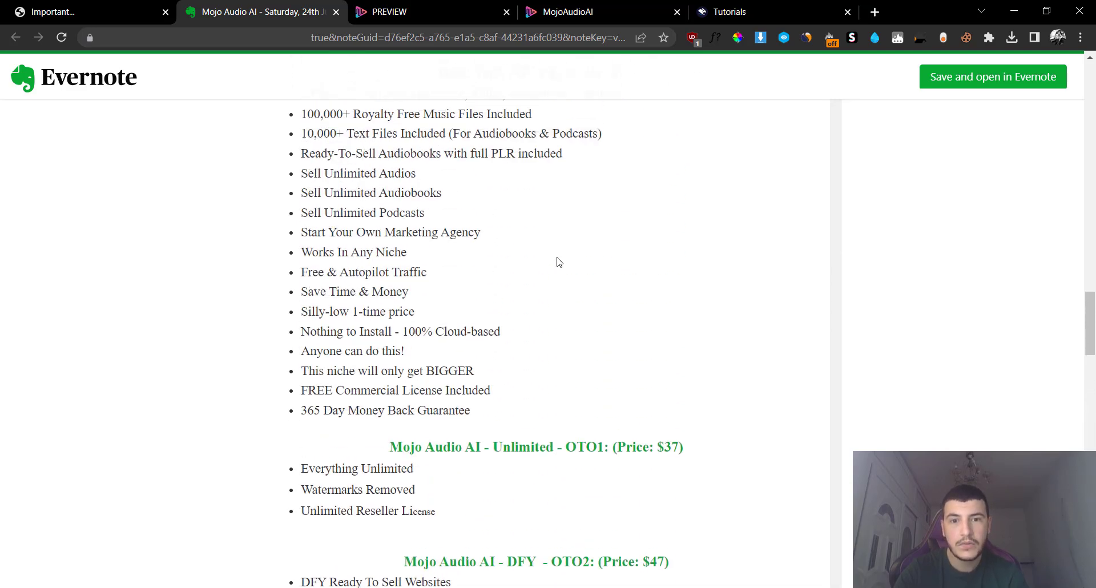
scroll(559, 262, down, 14)
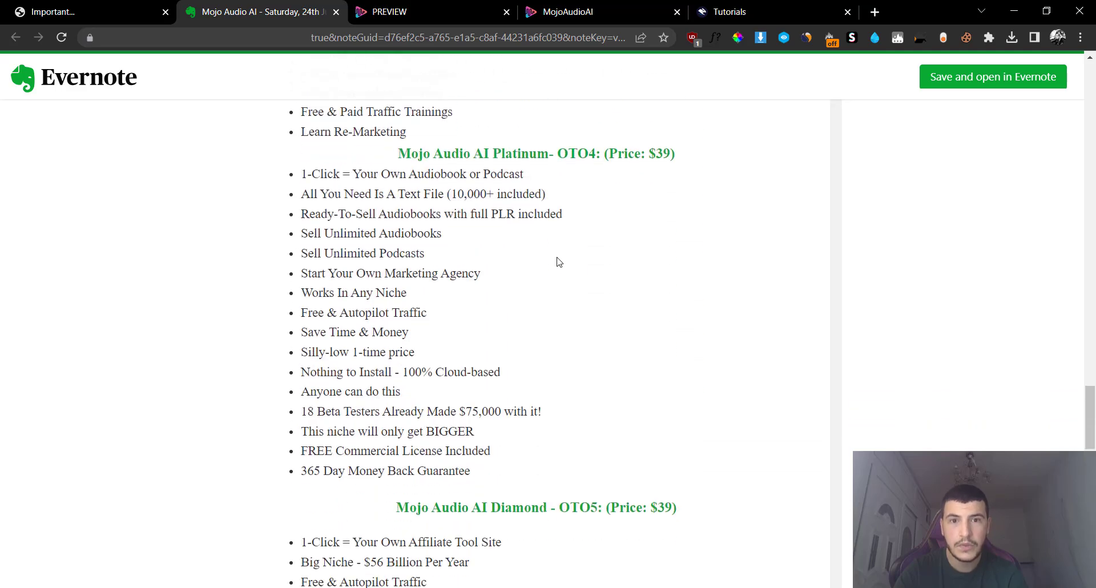
scroll(559, 262, down, 1)
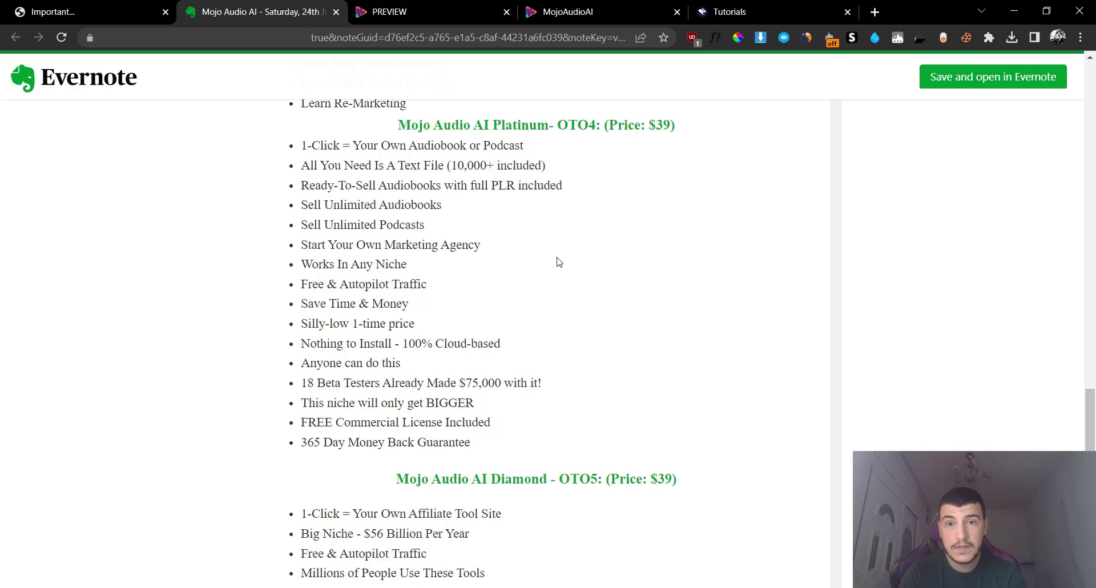
Step: Scroll to the final upsells: $39 Mojo Hub AI Training OTO6, $67 Backlink Maker OTO7 and $67 Reseller
scroll(559, 262, down, 4)
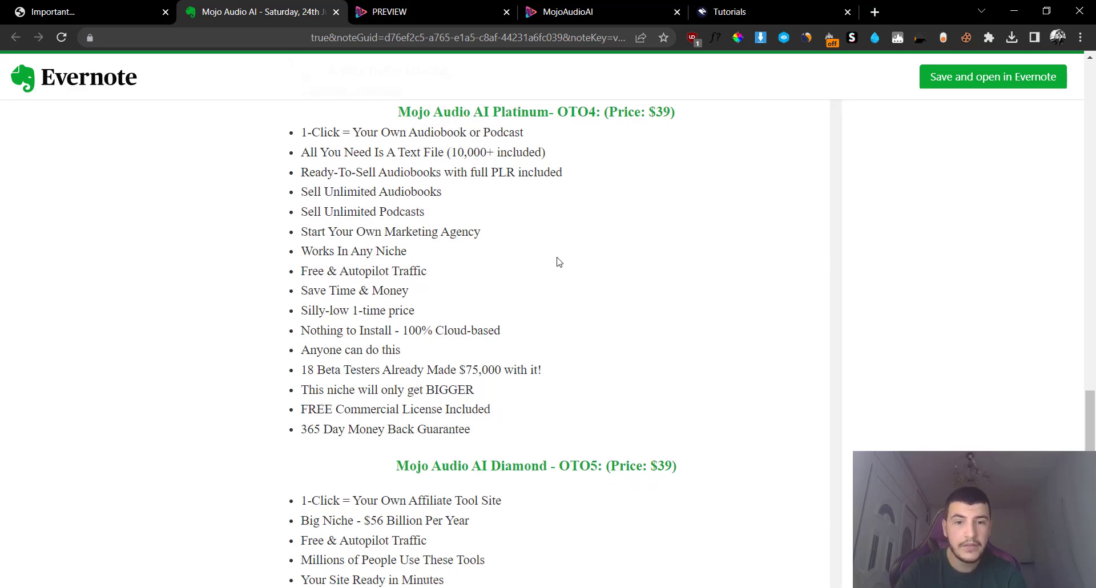
scroll(558, 262, down, 2)
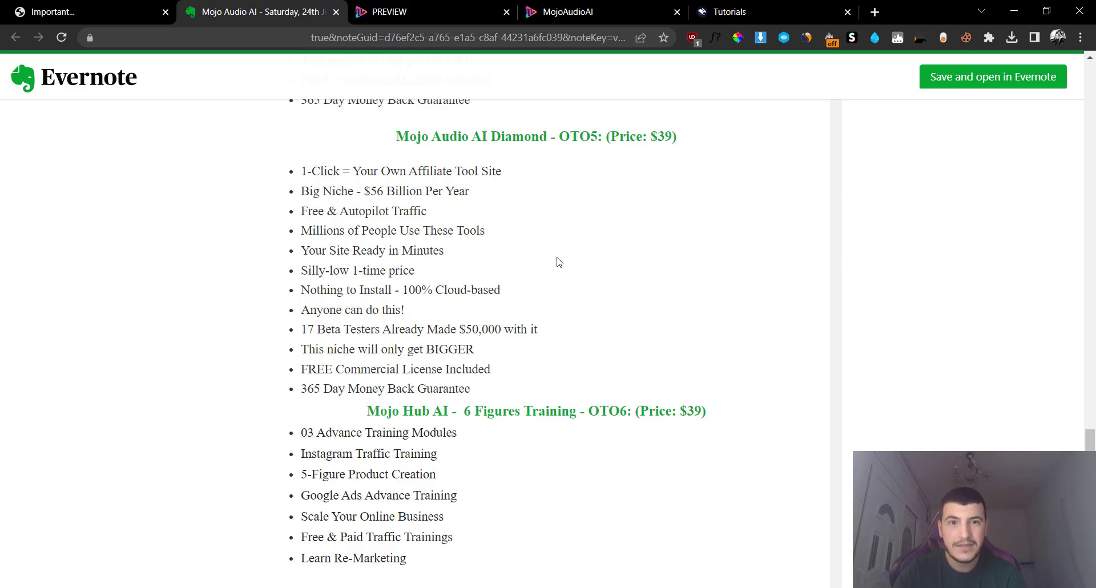
scroll(559, 262, down, 3)
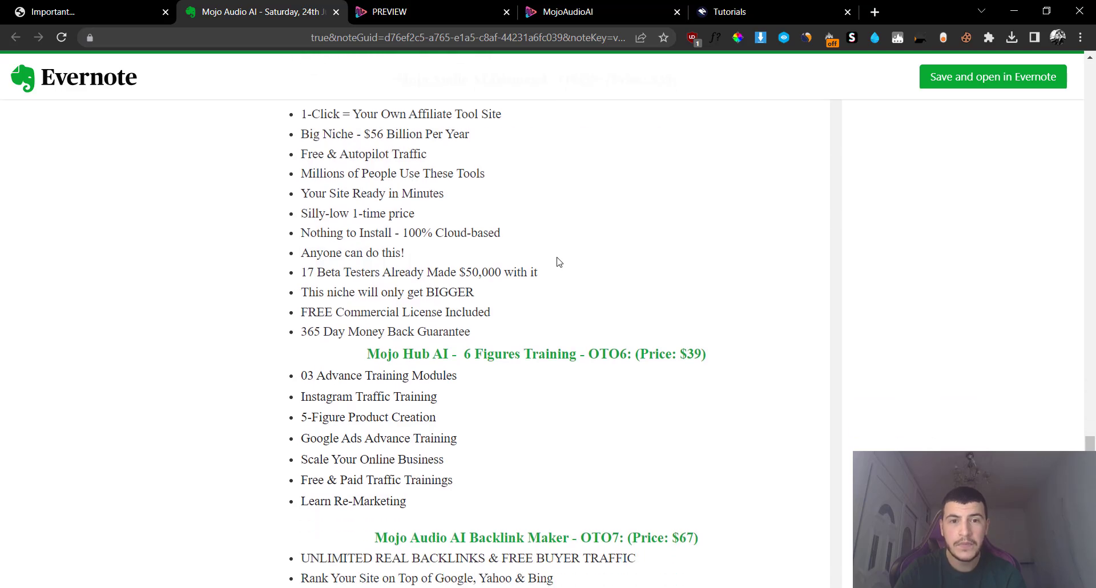
scroll(559, 262, down, 2)
scroll(559, 262, up, 2)
scroll(559, 262, up, 1)
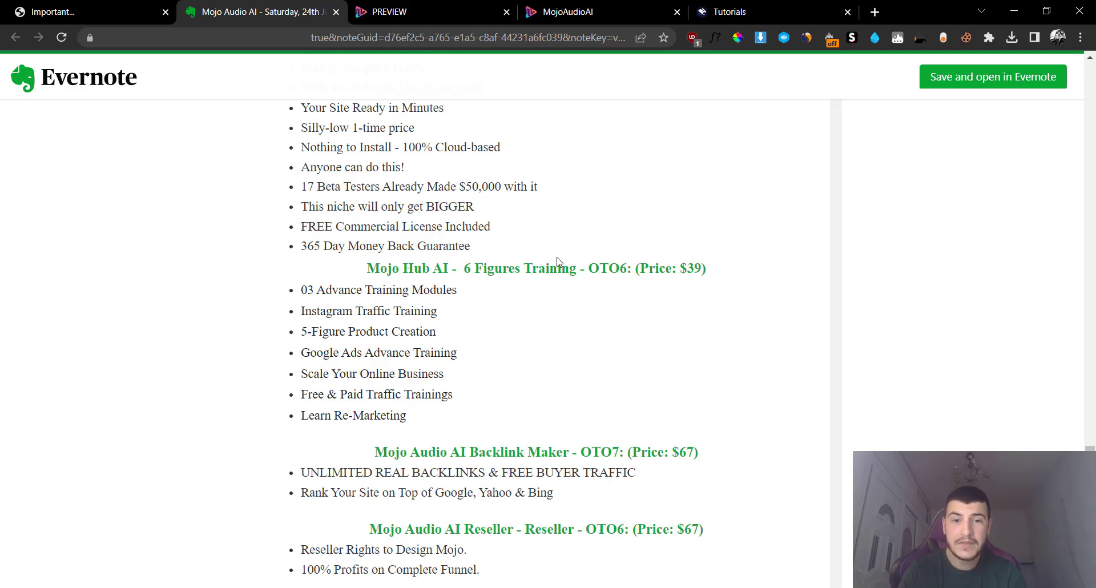
Step: Scroll back up the note toward the $17 front-end price section
scroll(559, 262, down, 3)
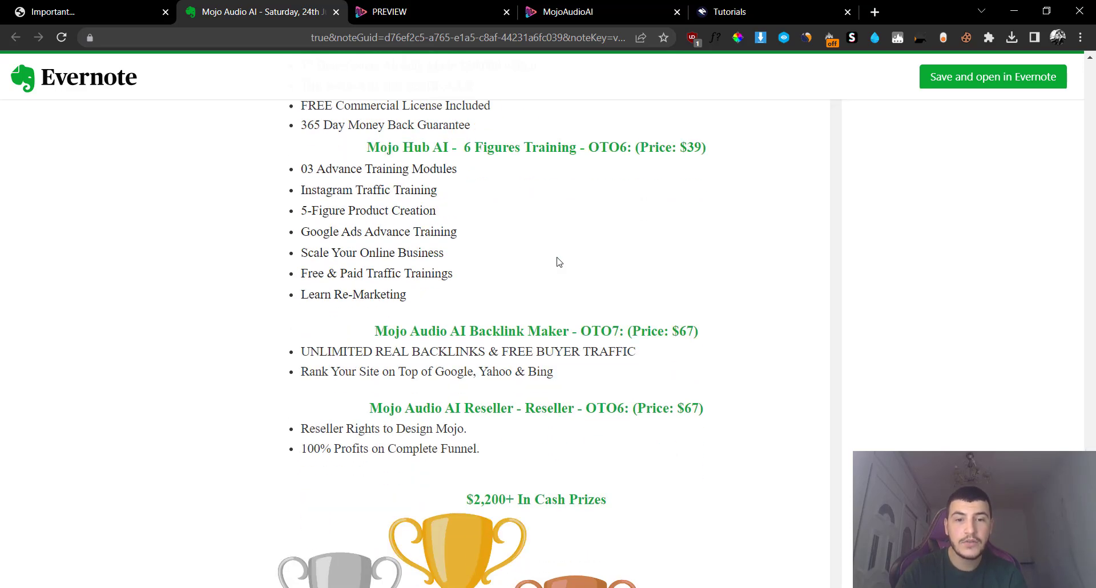
scroll(558, 261, up, 3)
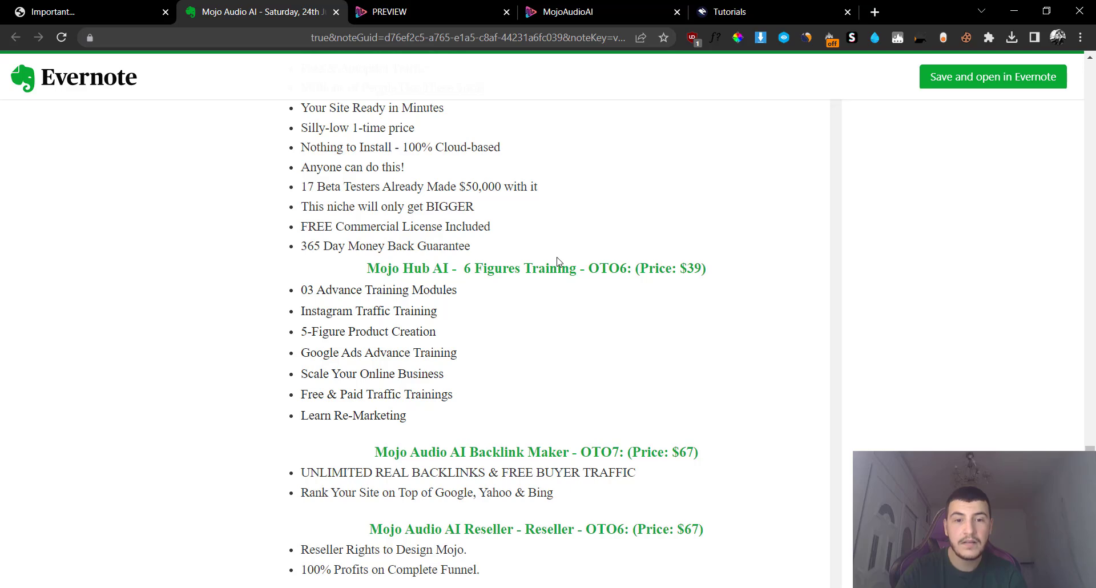
scroll(558, 262, up, 4)
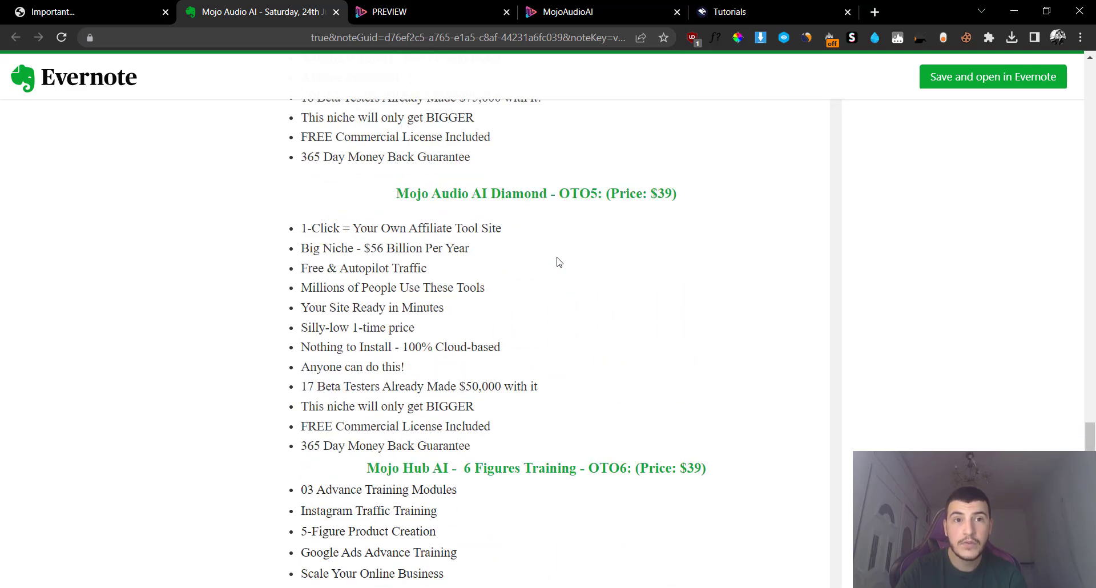
scroll(558, 262, up, 3)
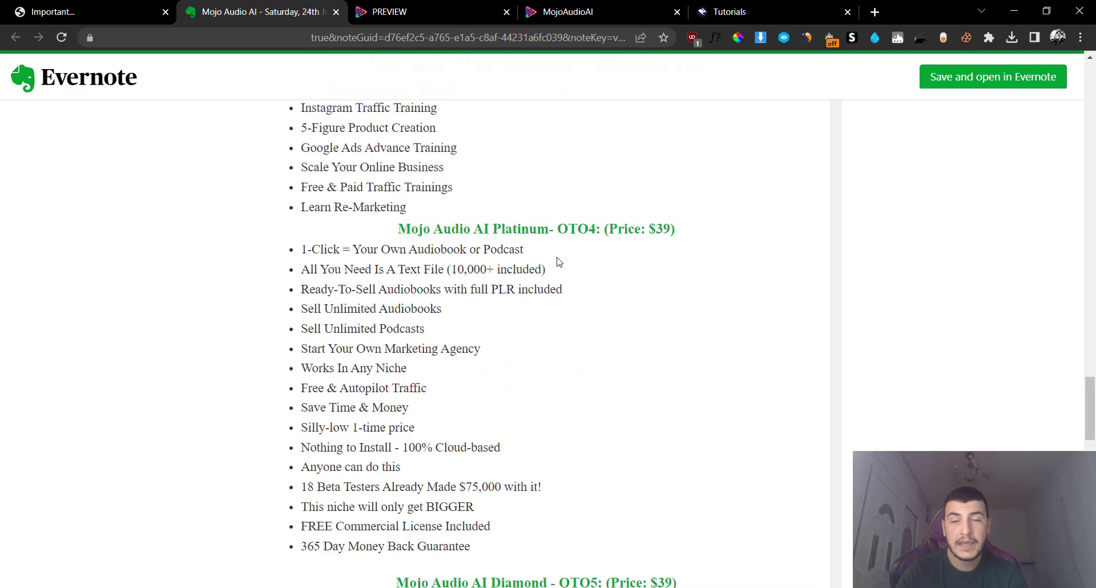
scroll(559, 262, up, 8)
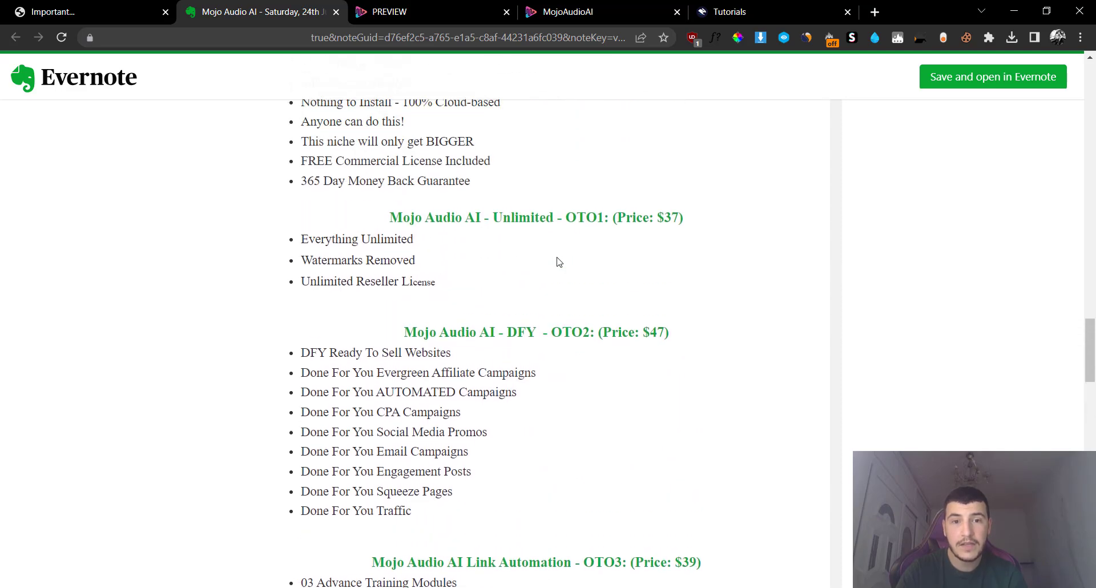
scroll(559, 262, up, 4)
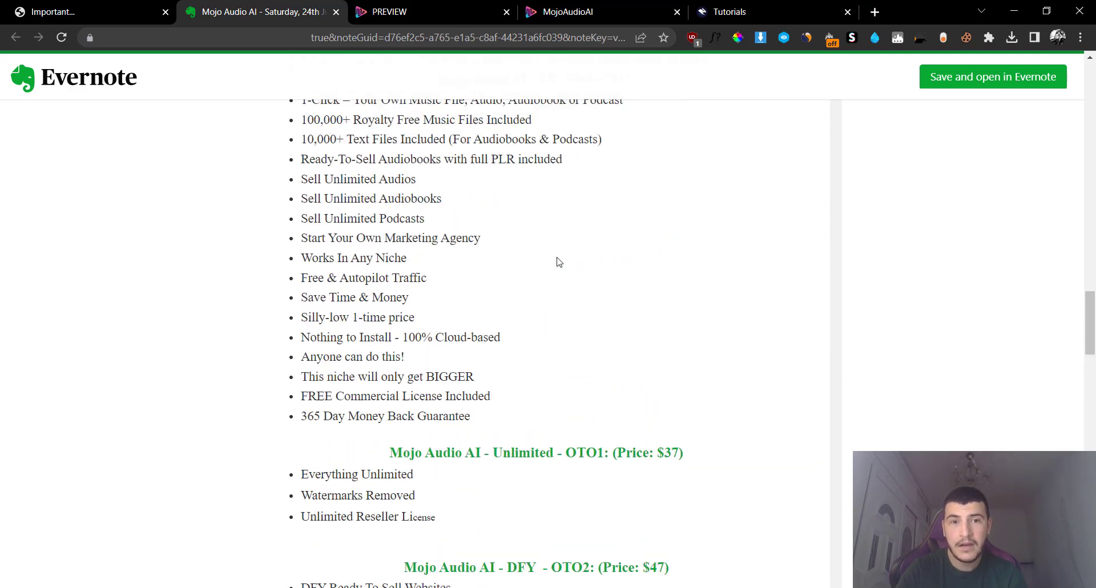
scroll(558, 262, up, 2)
scroll(559, 262, down, 2)
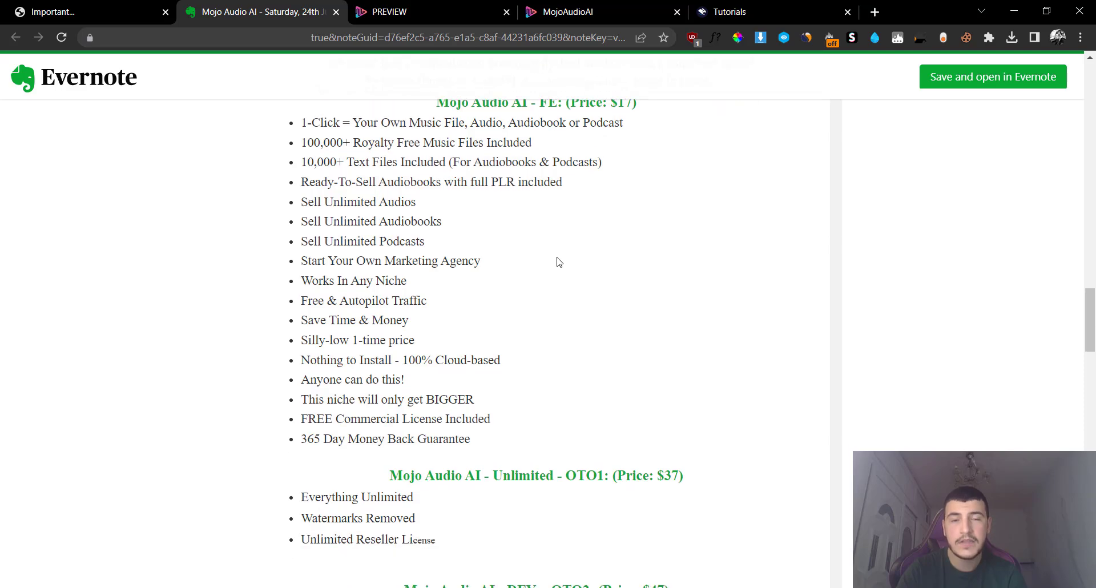
scroll(559, 262, down, 6)
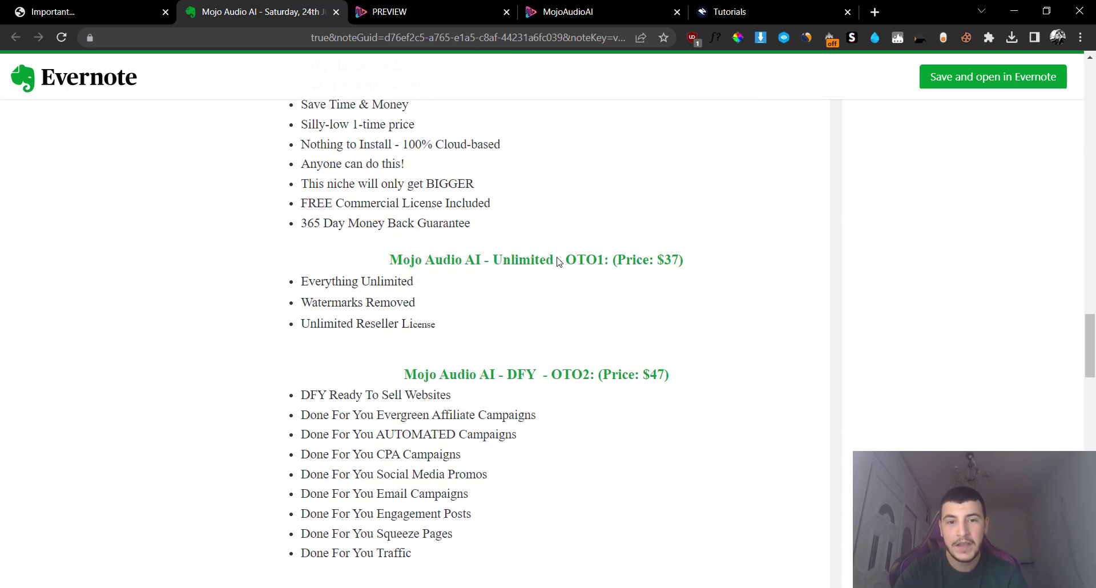
scroll(559, 262, up, 4)
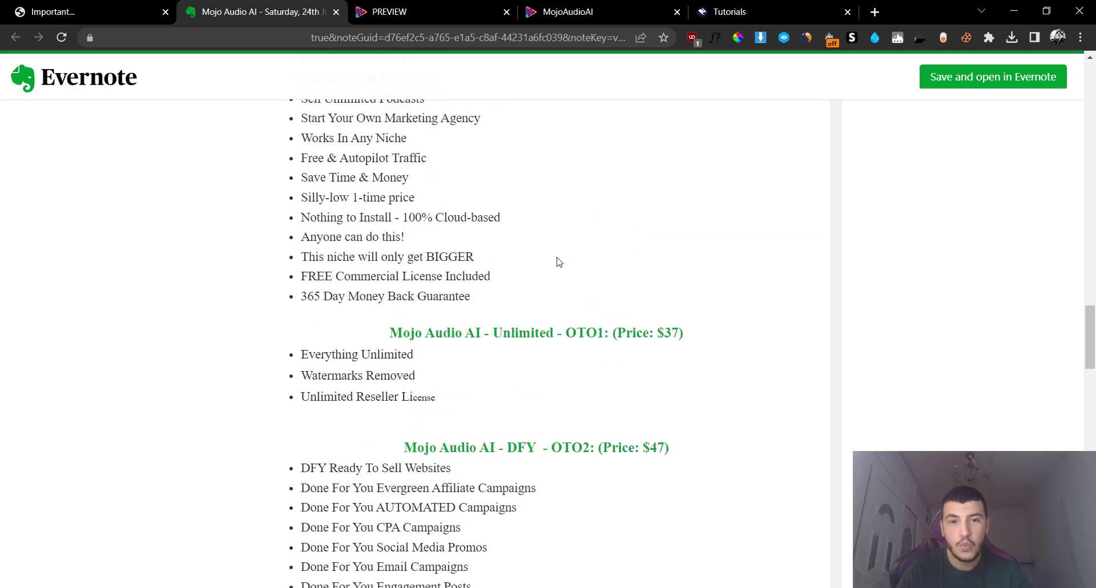
scroll(559, 262, up, 4)
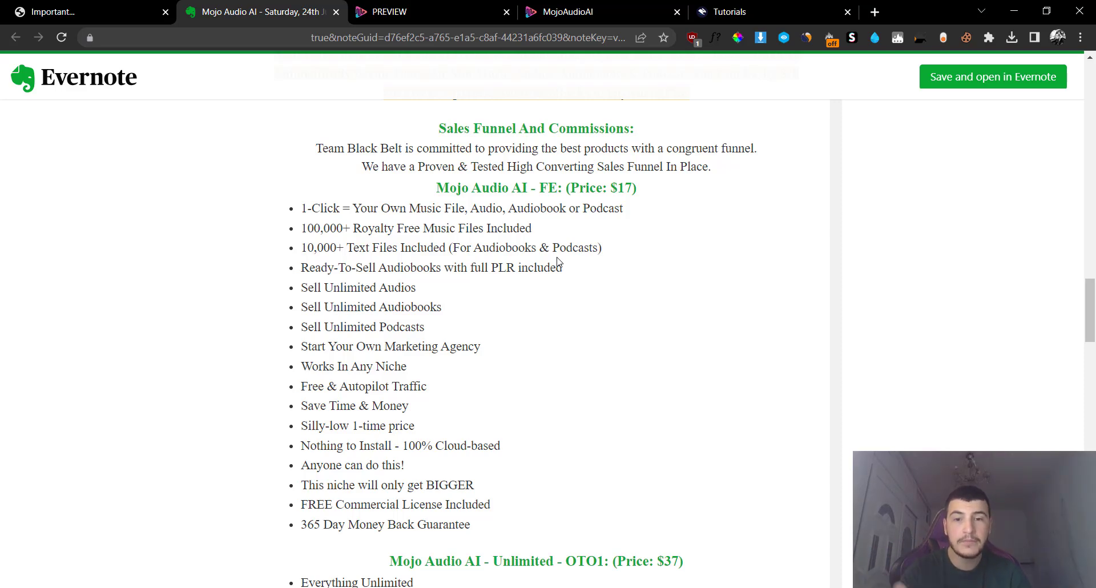
Step: Scroll down through the OTO price sections again, settling on the $39 Platinum OTO4 offer
scroll(559, 262, down, 8)
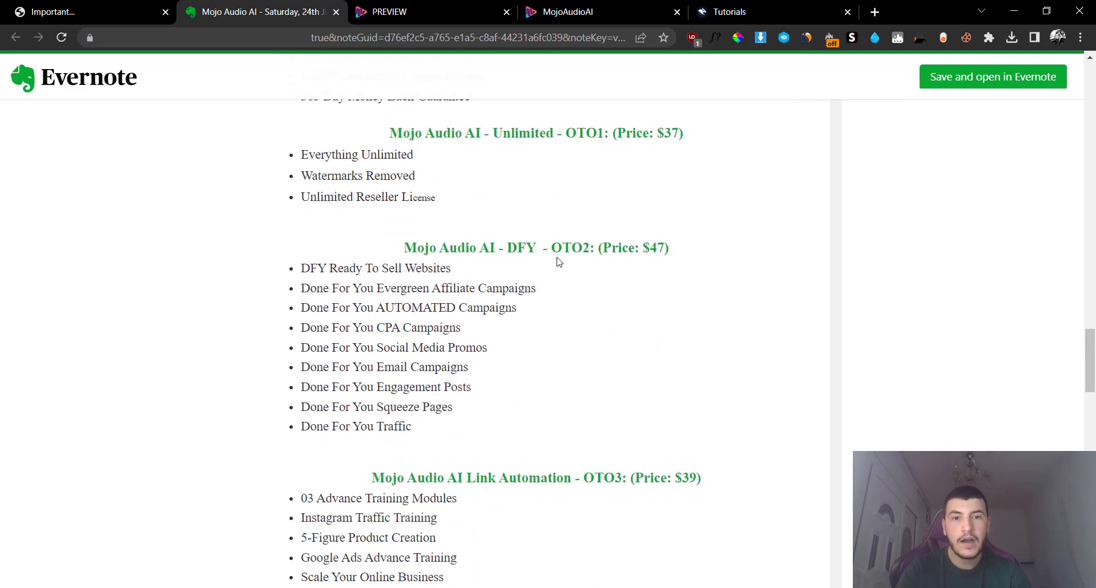
scroll(558, 262, down, 8)
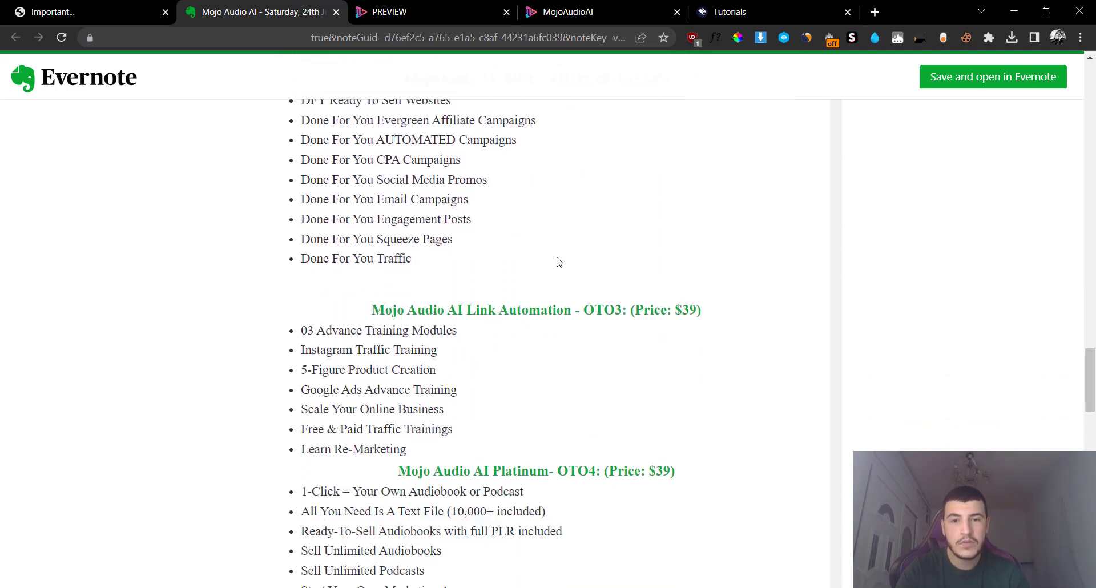
scroll(559, 262, down, 1)
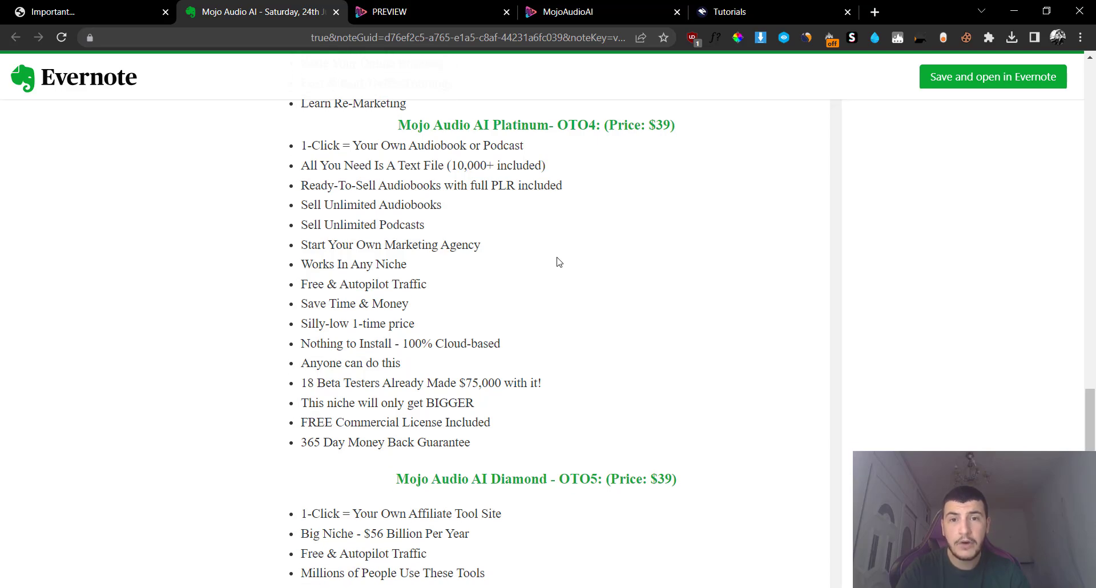
scroll(559, 262, down, 7)
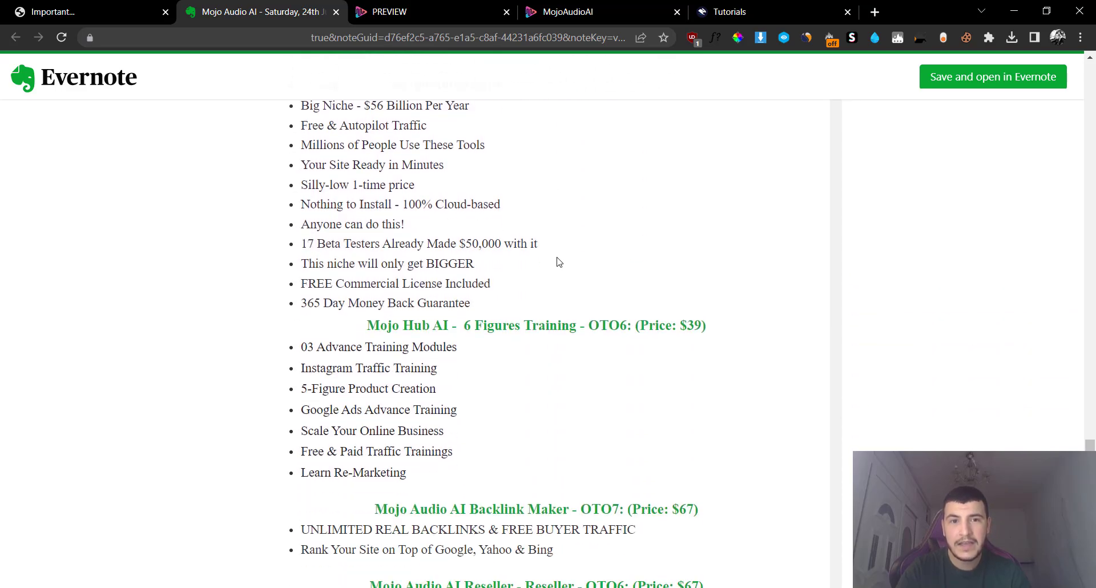
scroll(559, 262, down, 3)
scroll(558, 262, up, 3)
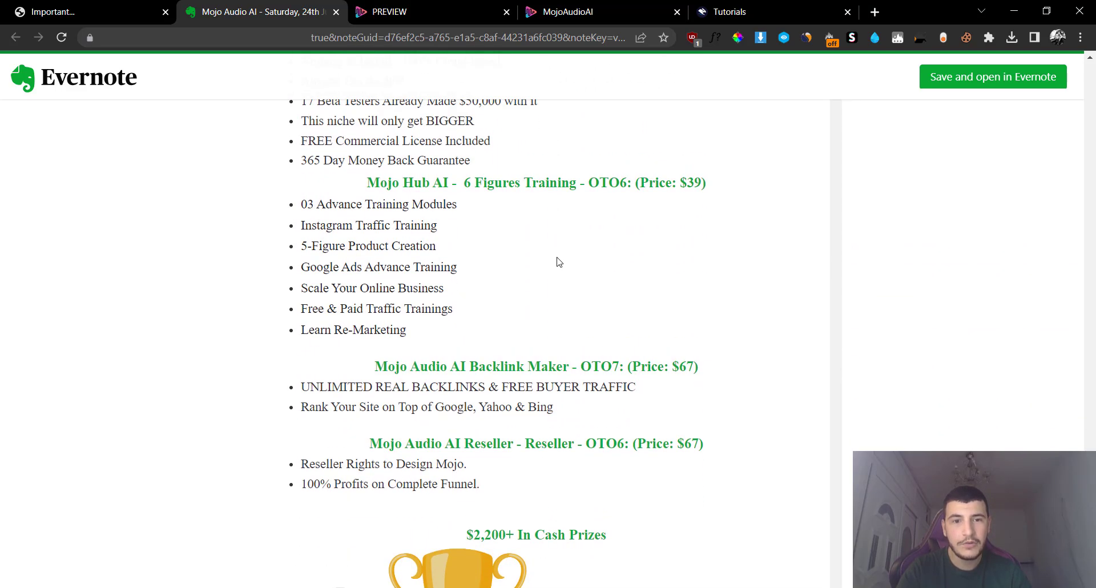
scroll(559, 262, up, 6)
scroll(559, 262, up, 3)
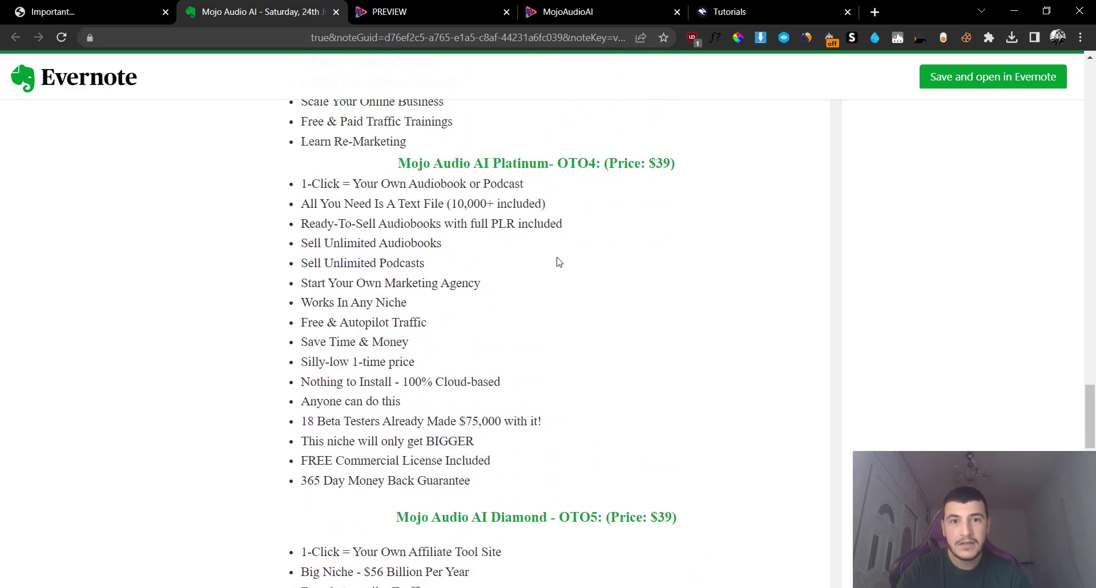
scroll(559, 262, down, 8)
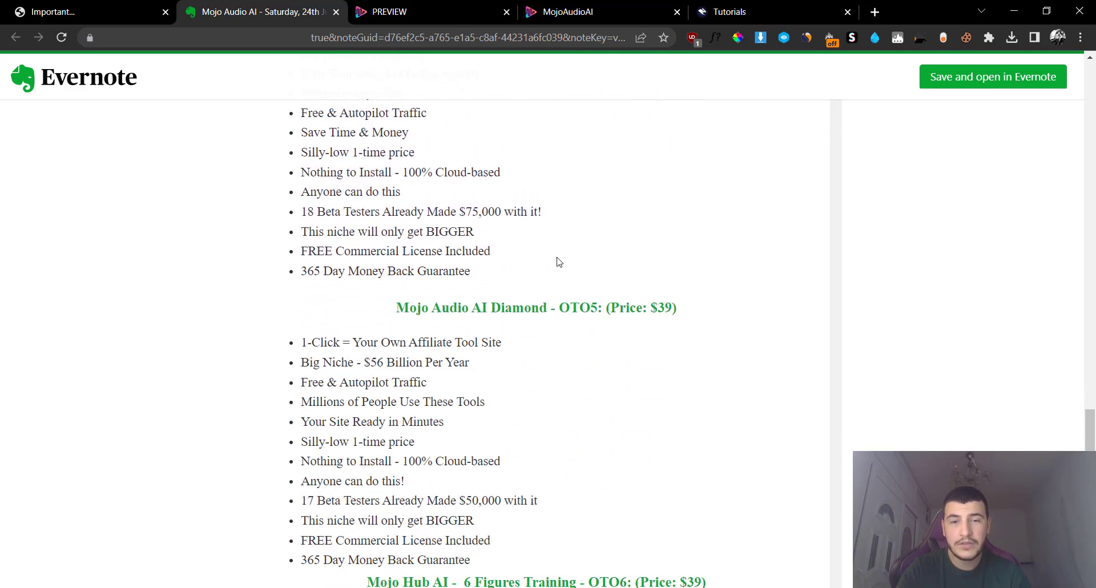
scroll(559, 262, down, 2)
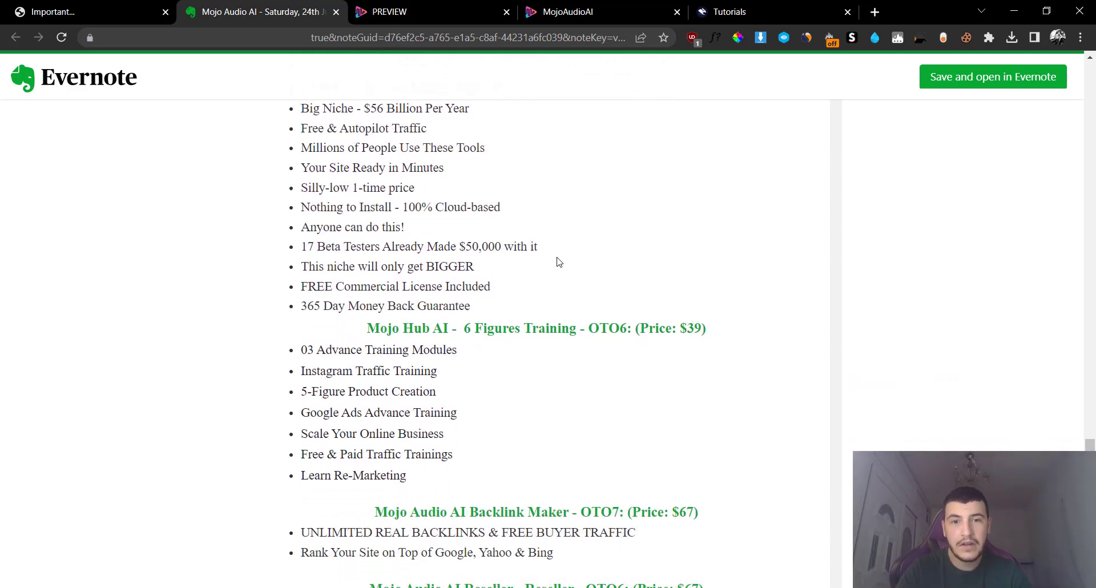
scroll(559, 262, up, 3)
scroll(559, 262, up, 13)
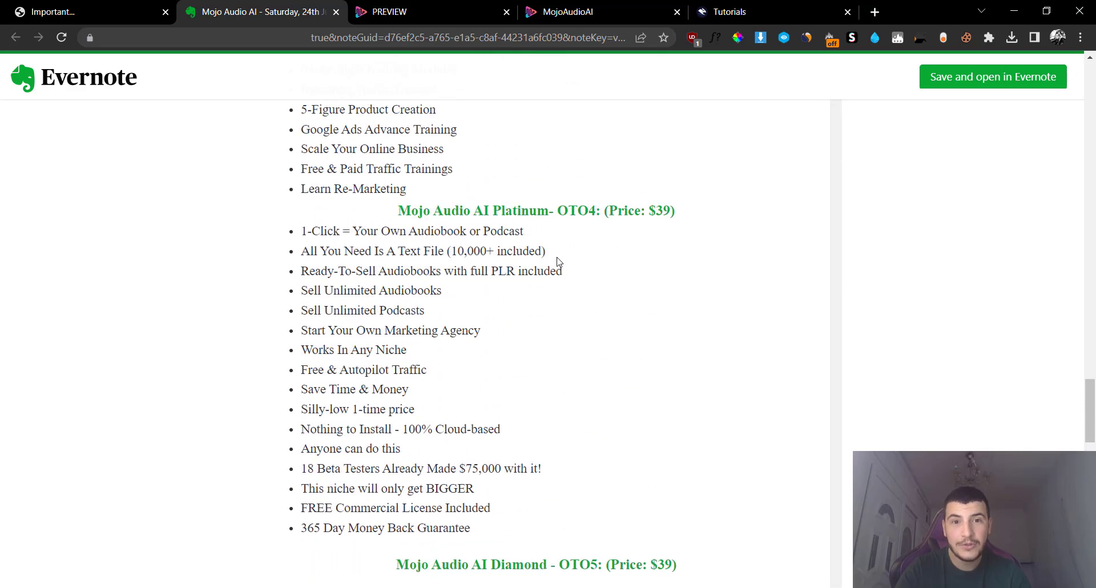
scroll(558, 262, up, 7)
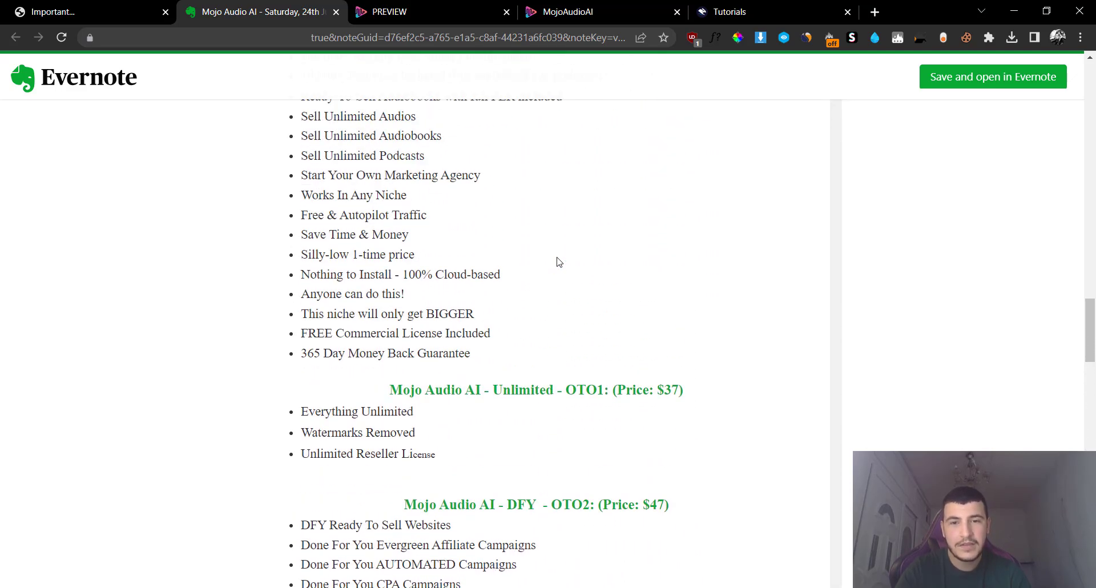
scroll(559, 262, down, 5)
scroll(559, 262, down, 8)
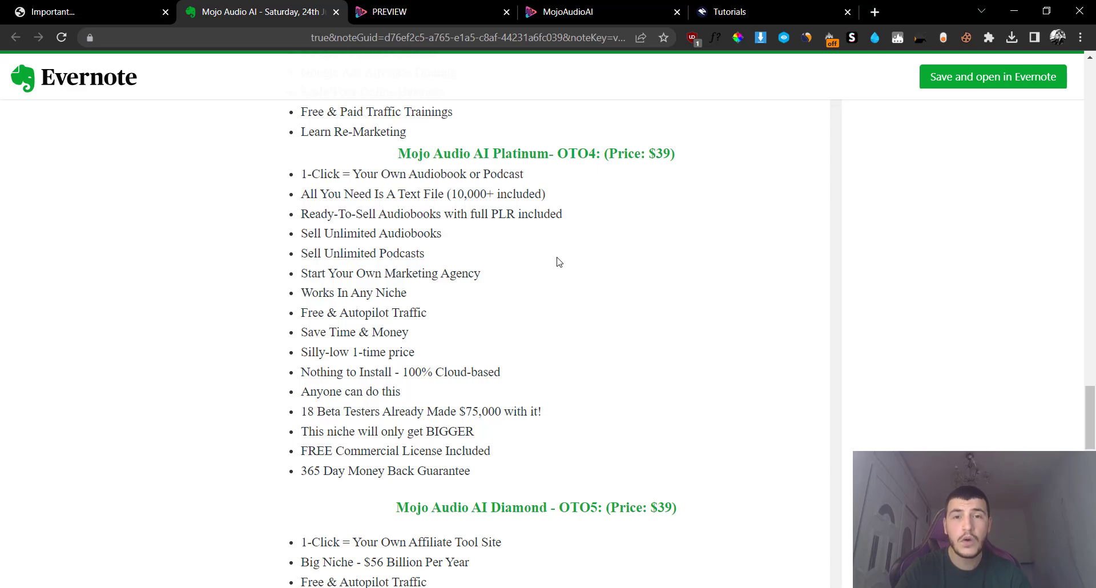
Step: Show the Mojo Audio AI sales page in the PREVIEW tab
click(457, 5)
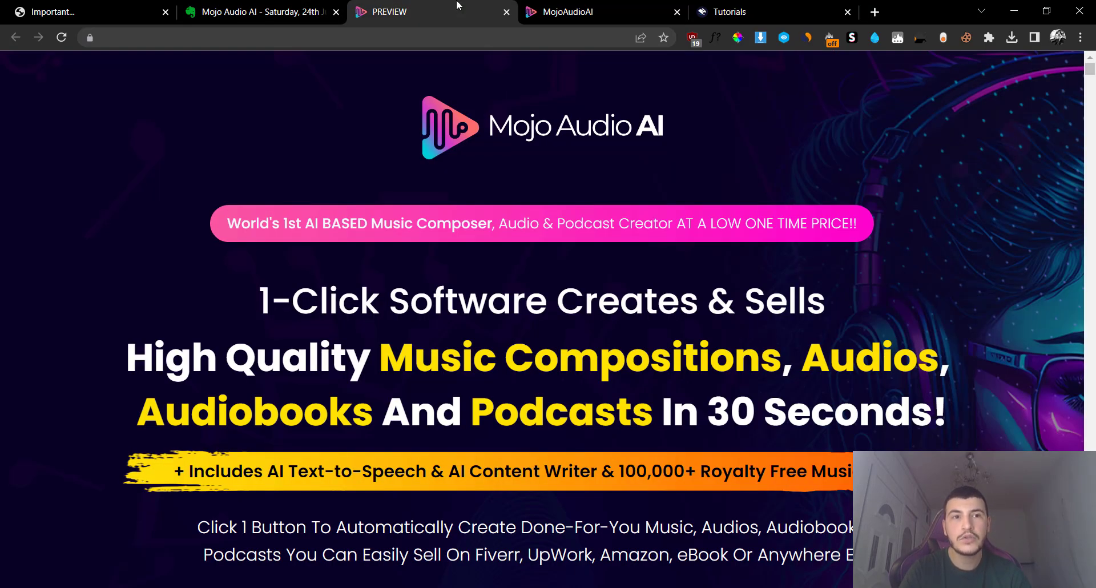